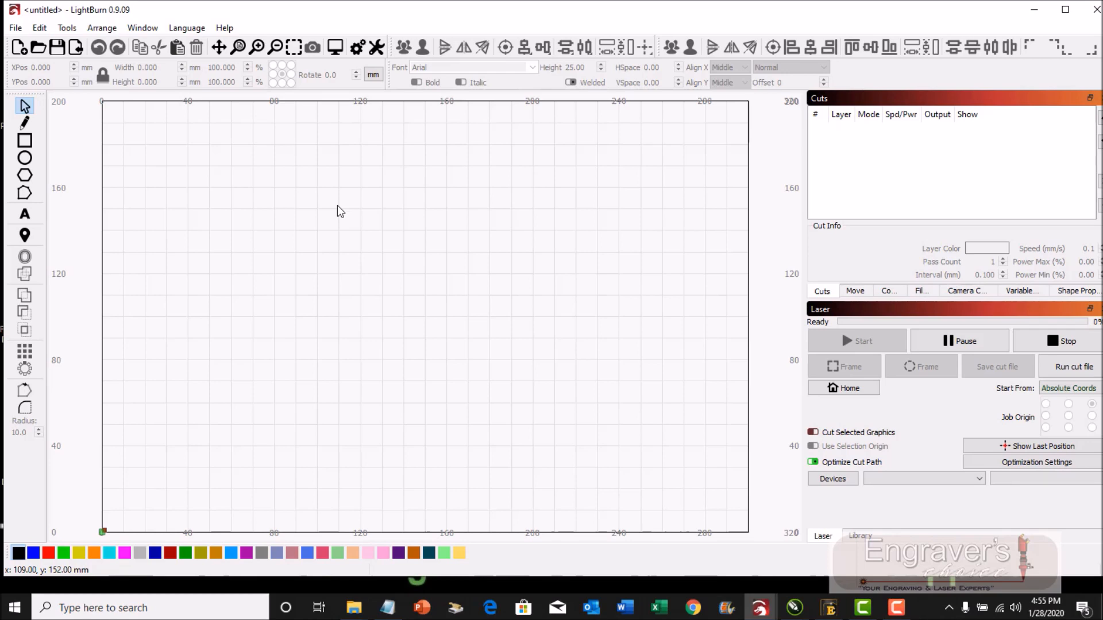
# - Bring up the darth burn project and try to preview its artwork
pyautogui.click(1094, 10)
pyautogui.click(755, 610)
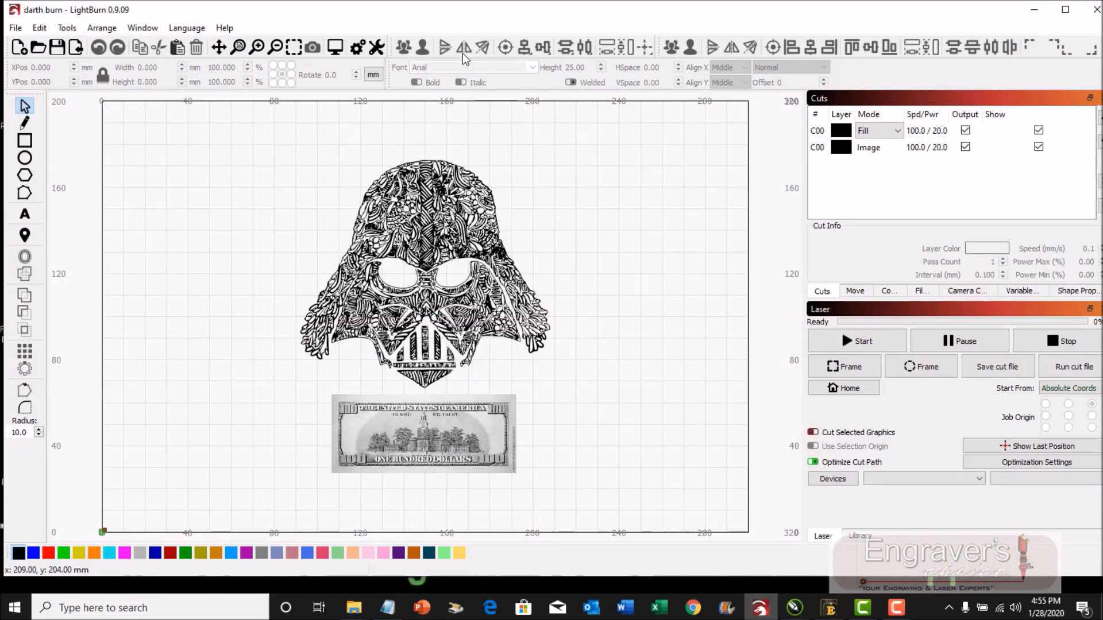
pyautogui.click(335, 47)
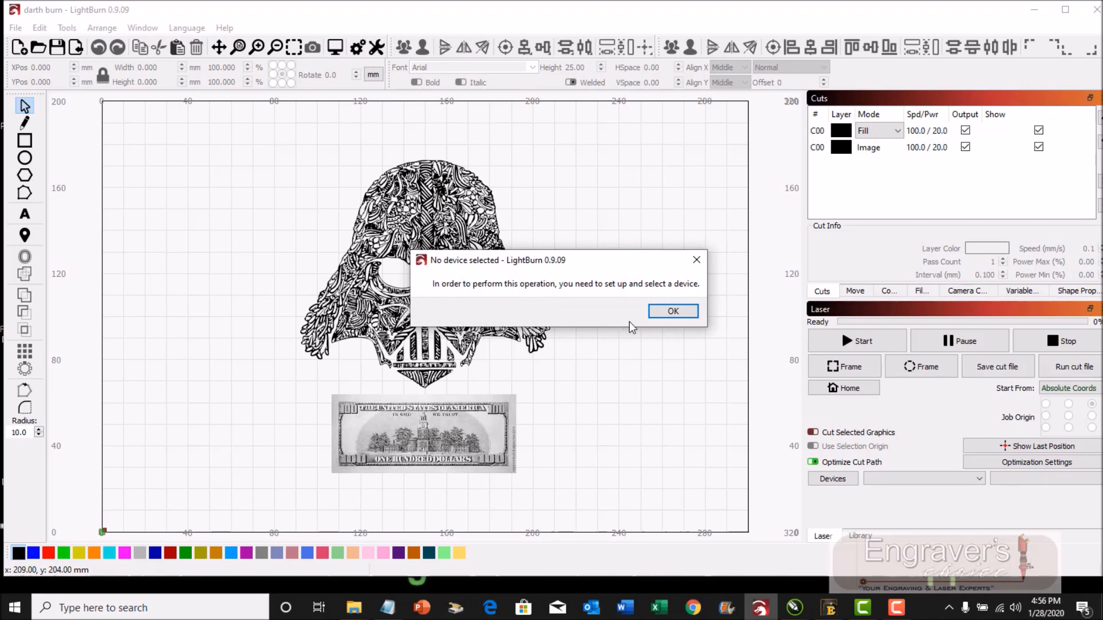
pyautogui.click(672, 310)
# - Select all the artwork and inspect the cut settings of the black Fill layer C00
pyautogui.moveTo(194, 100); pyautogui.dragTo(663, 519)
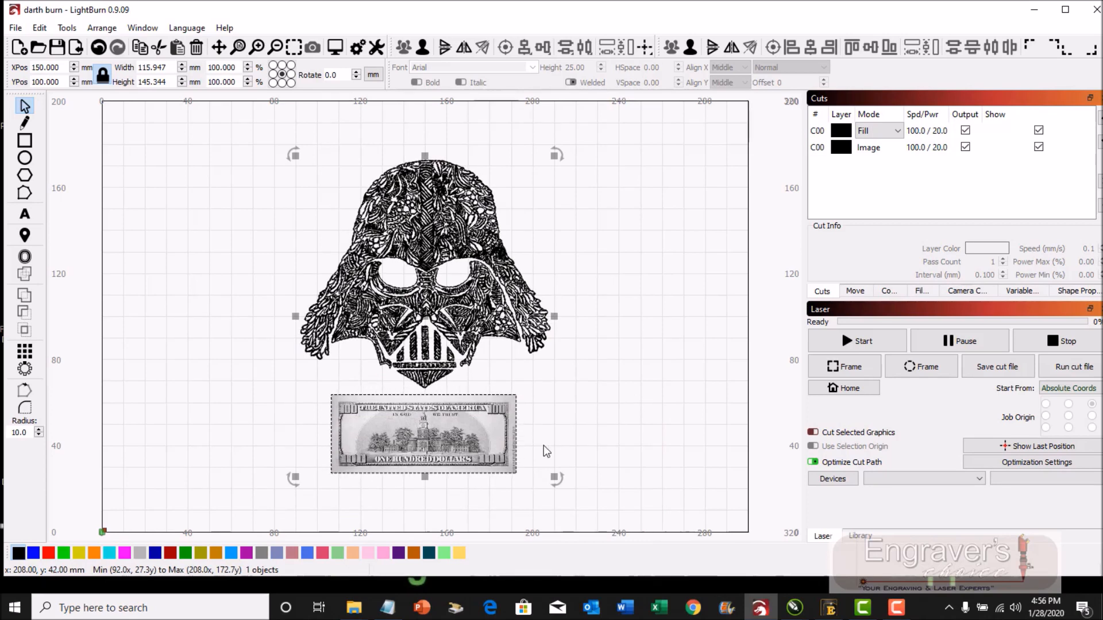
pyautogui.click(843, 135)
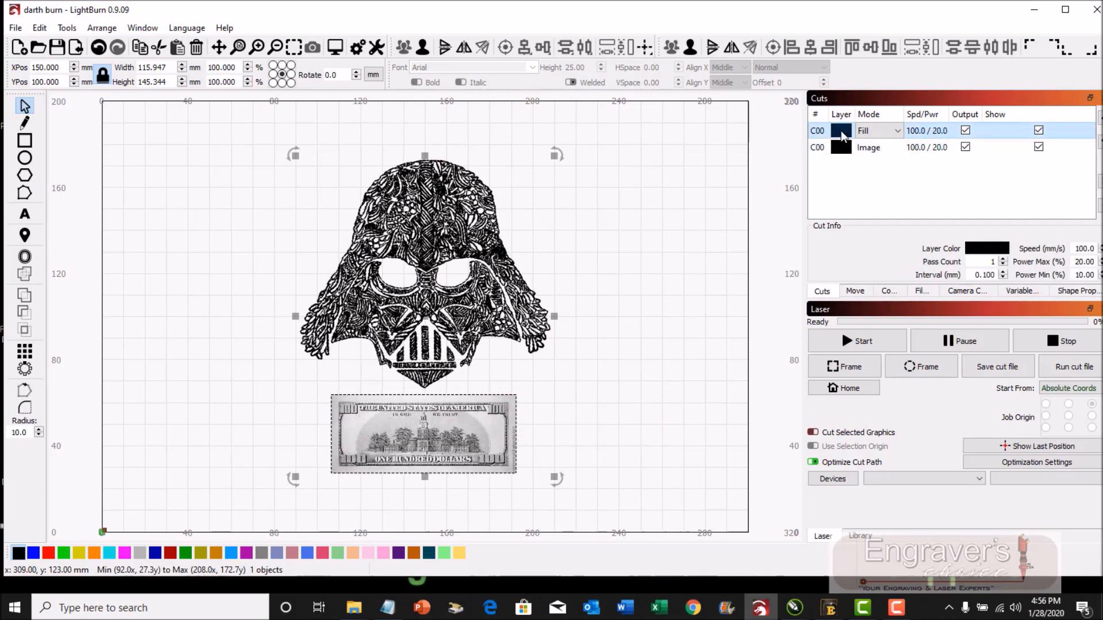
pyautogui.doubleClick(842, 136)
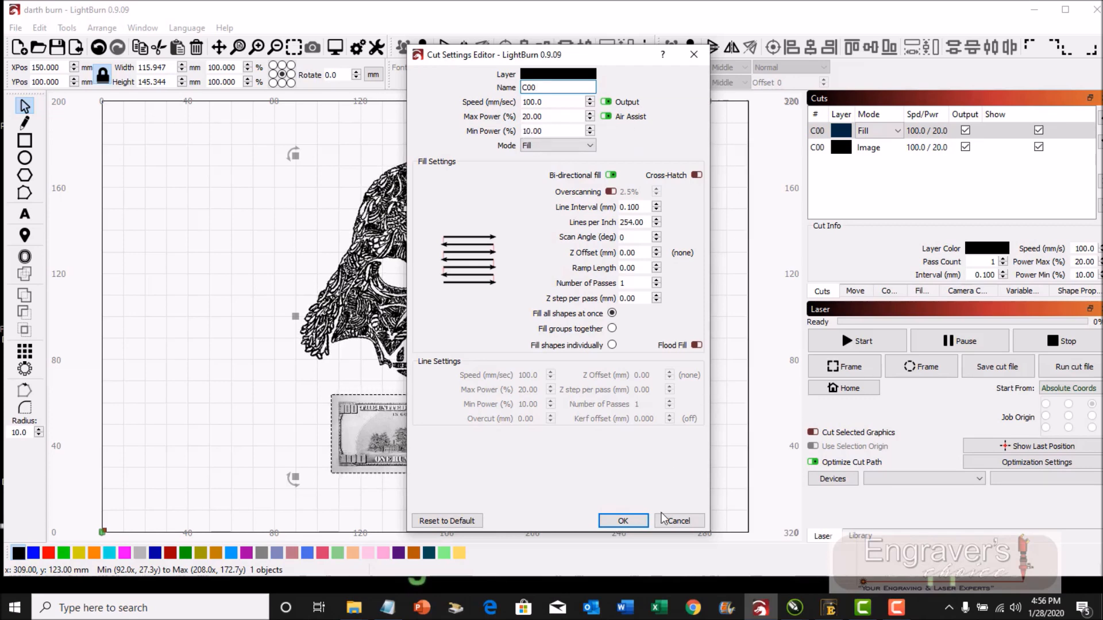
pyautogui.click(686, 522)
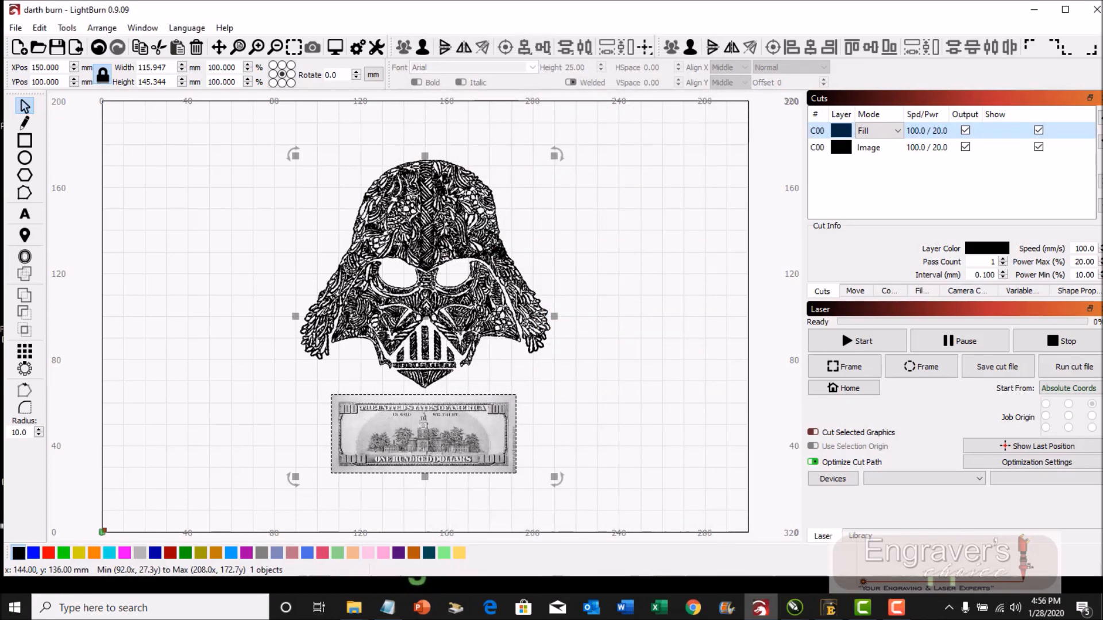
# - Change the view style of the mask artwork to Wireframe / Smooth
pyautogui.click(257, 47)
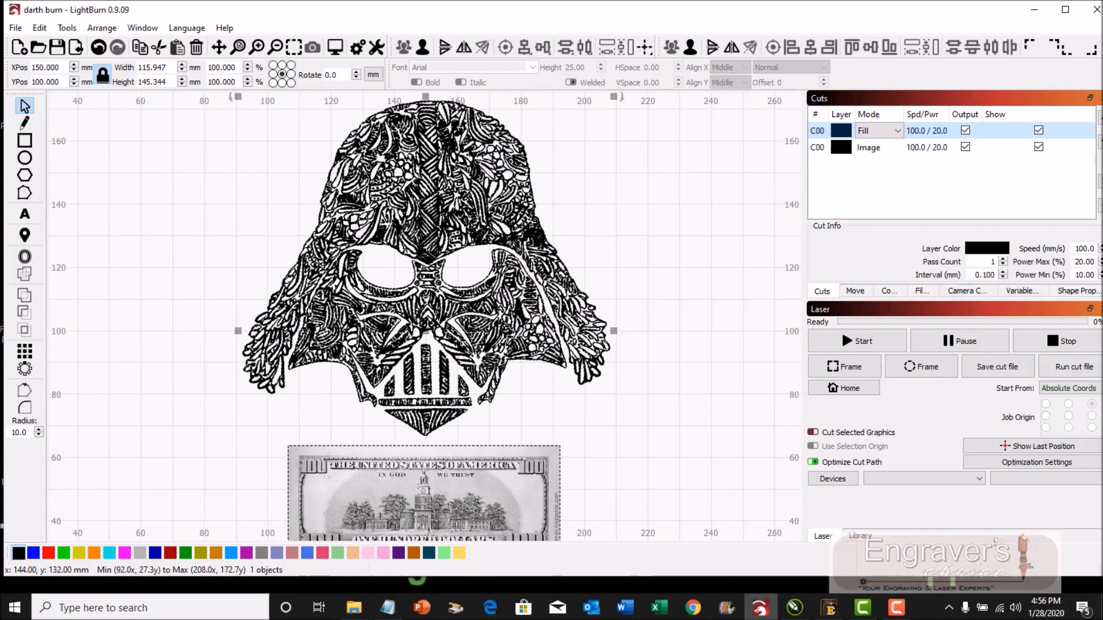
pyautogui.scroll(1, 405, 228)
pyautogui.scroll(3, 396, 233)
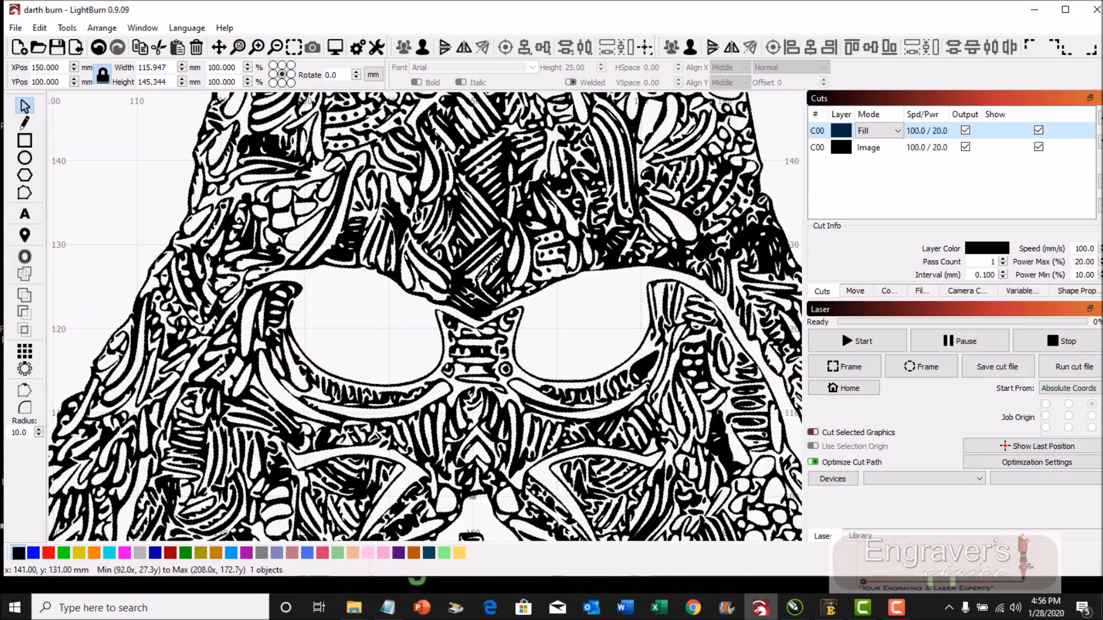
pyautogui.scroll(-2, 393, 232)
pyautogui.scroll(-1, 396, 234)
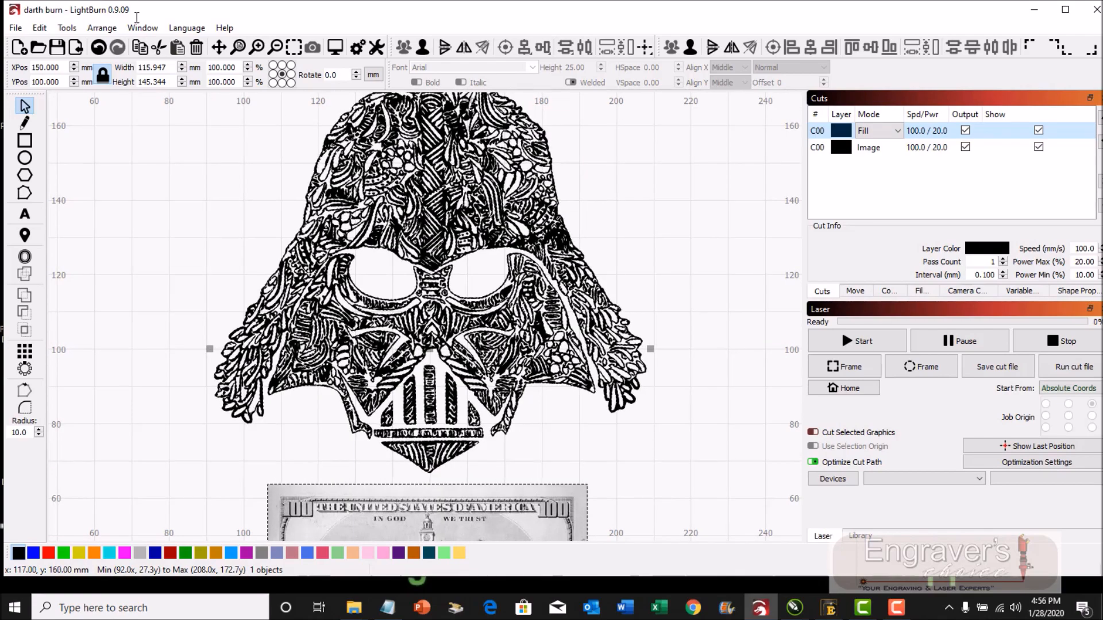
pyautogui.click(98, 29)
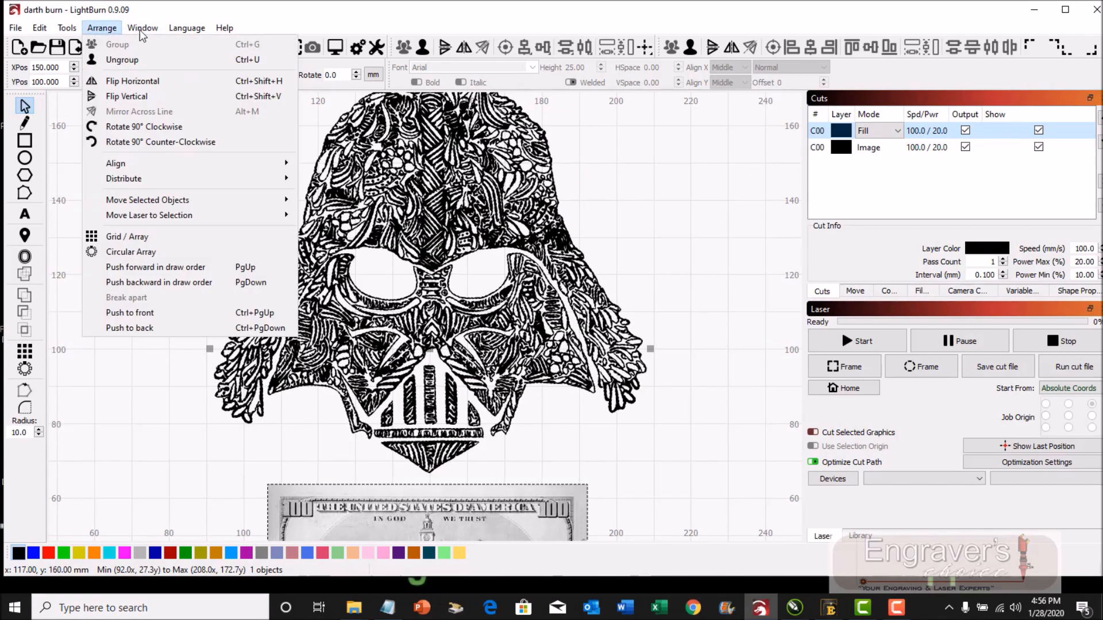
pyautogui.moveTo(152, 32)
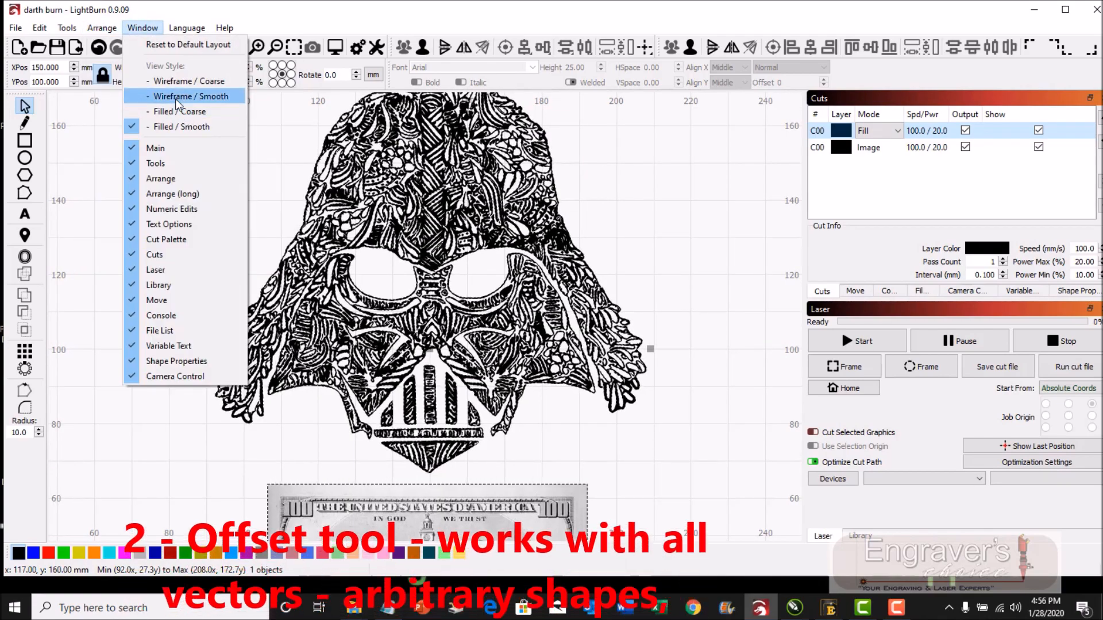
pyautogui.click(175, 98)
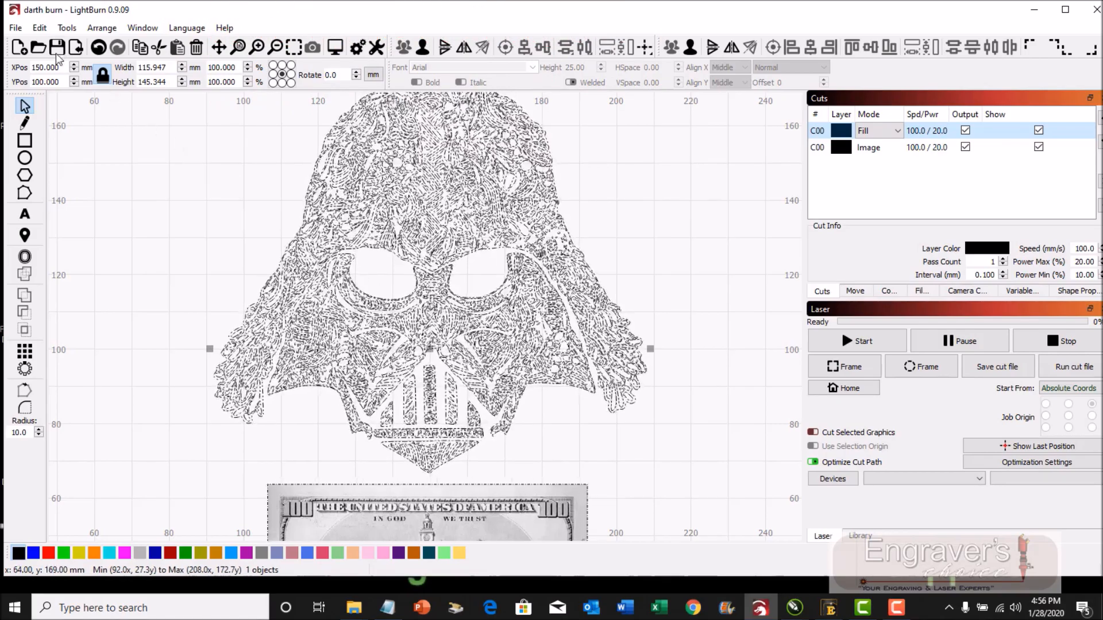
# - Examine the file types that can be chosen when opening a project, without opening a file
pyautogui.click(19, 29)
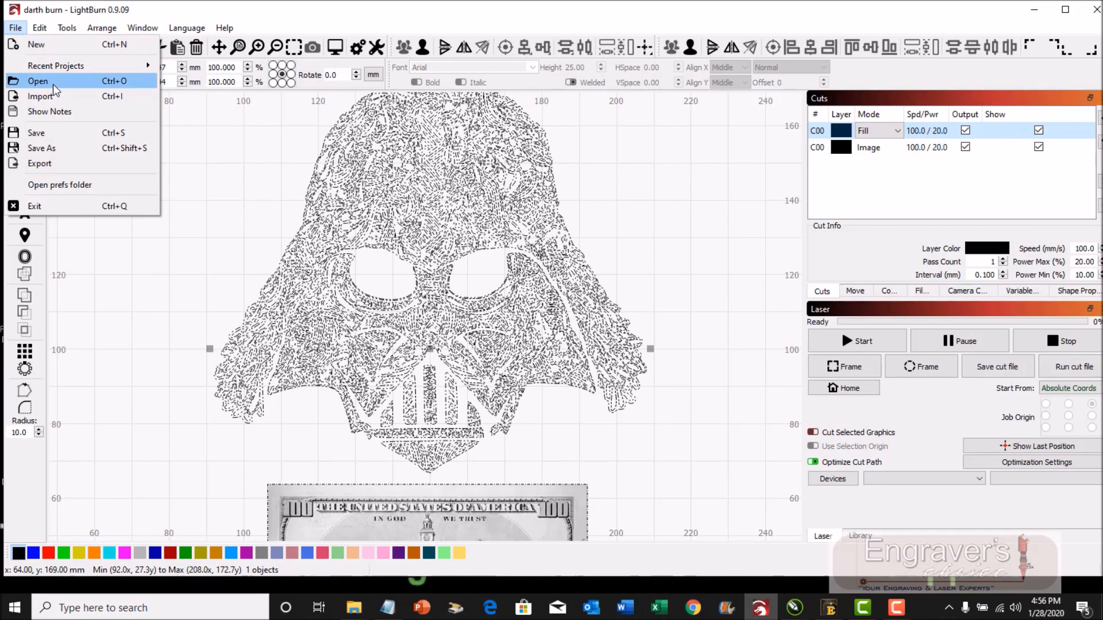
pyautogui.click(53, 84)
pyautogui.click(486, 309)
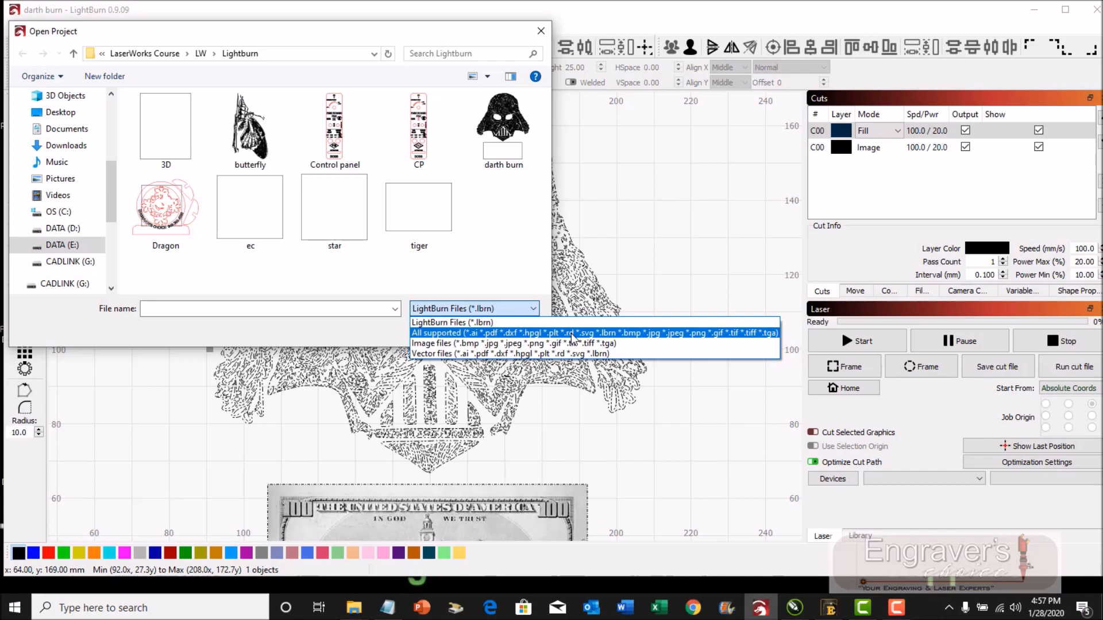
pyautogui.click(714, 204)
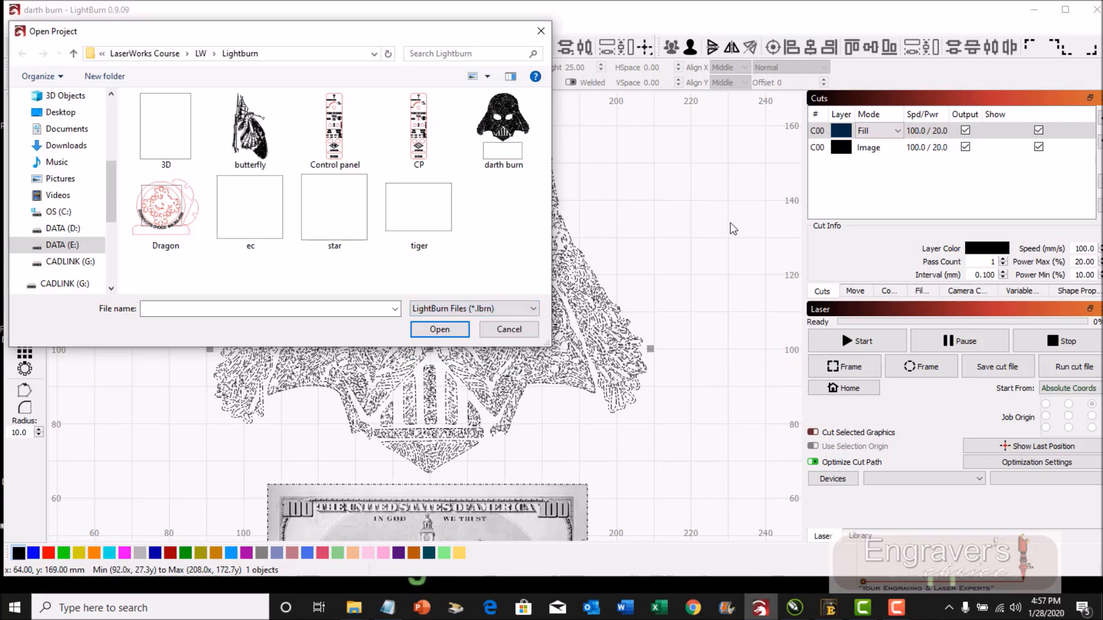
pyautogui.click(504, 335)
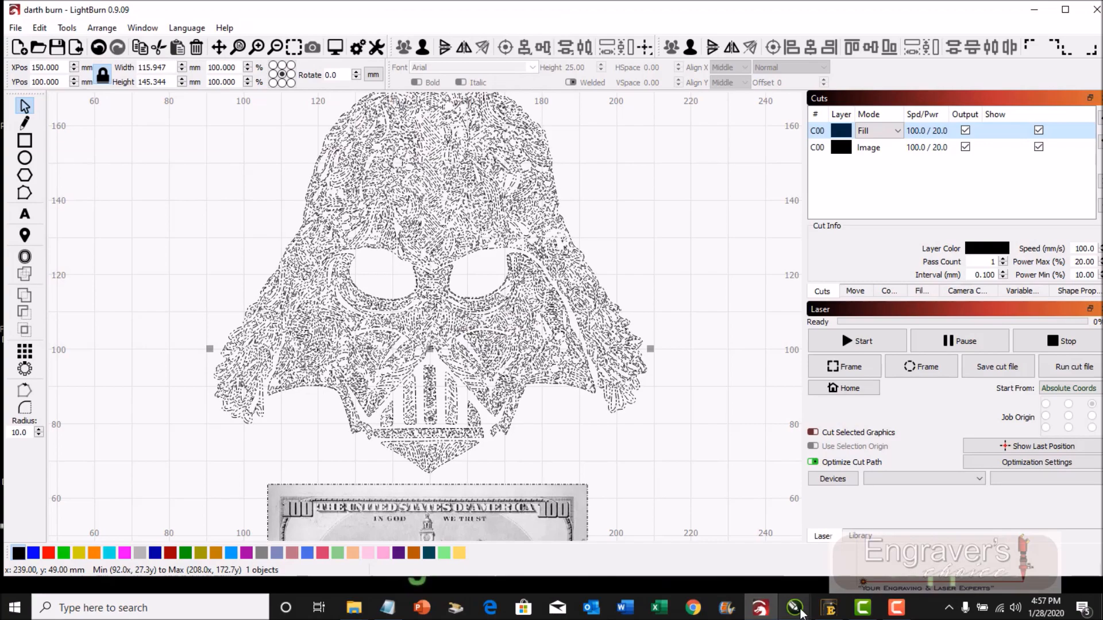
# - Switch to CorelDRAW, select all of the control panel artwork and try to send it to LightBurn
pyautogui.moveTo(796, 609)
pyautogui.click(862, 546)
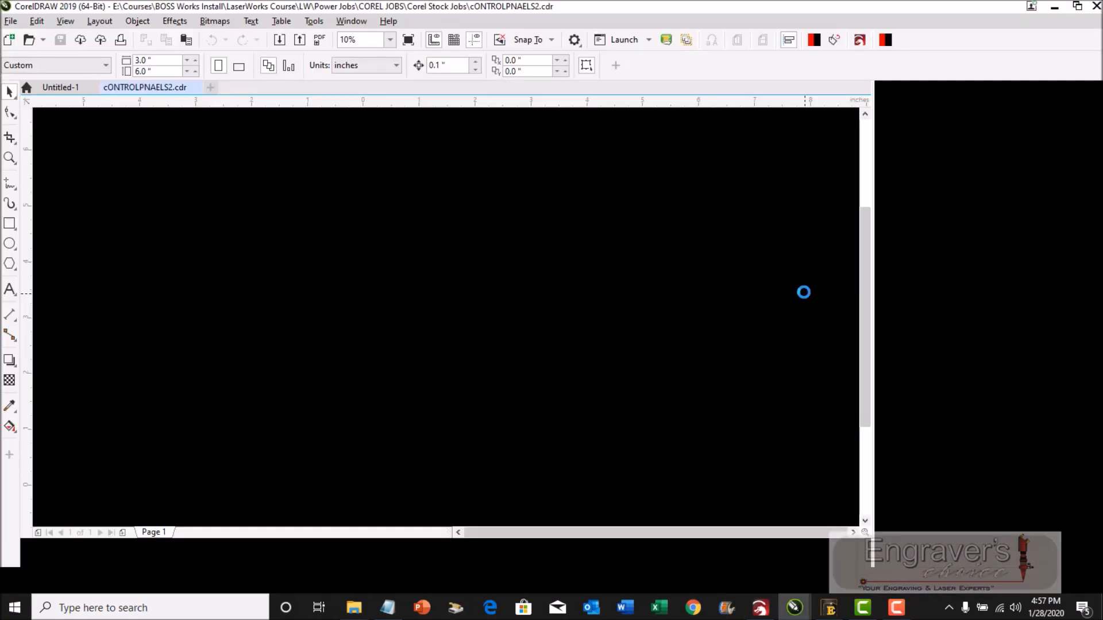
pyautogui.click(860, 41)
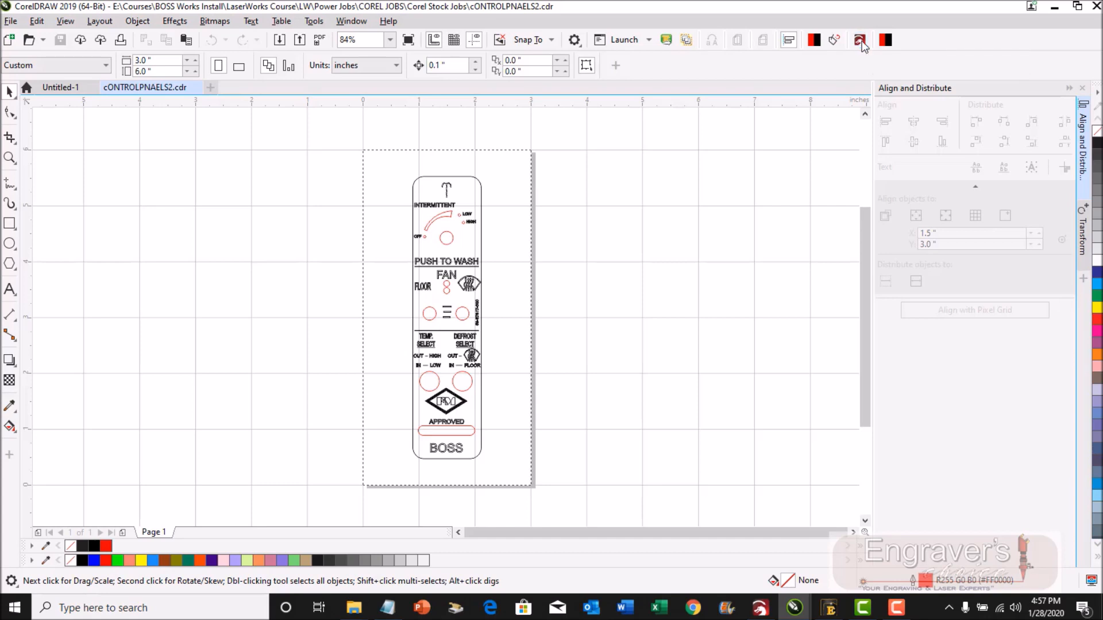
pyautogui.moveTo(353, 147)
pyautogui.mouseDown()
pyautogui.moveTo(570, 471)
pyautogui.moveTo(589, 476)
pyautogui.mouseUp()
pyautogui.click(858, 42)
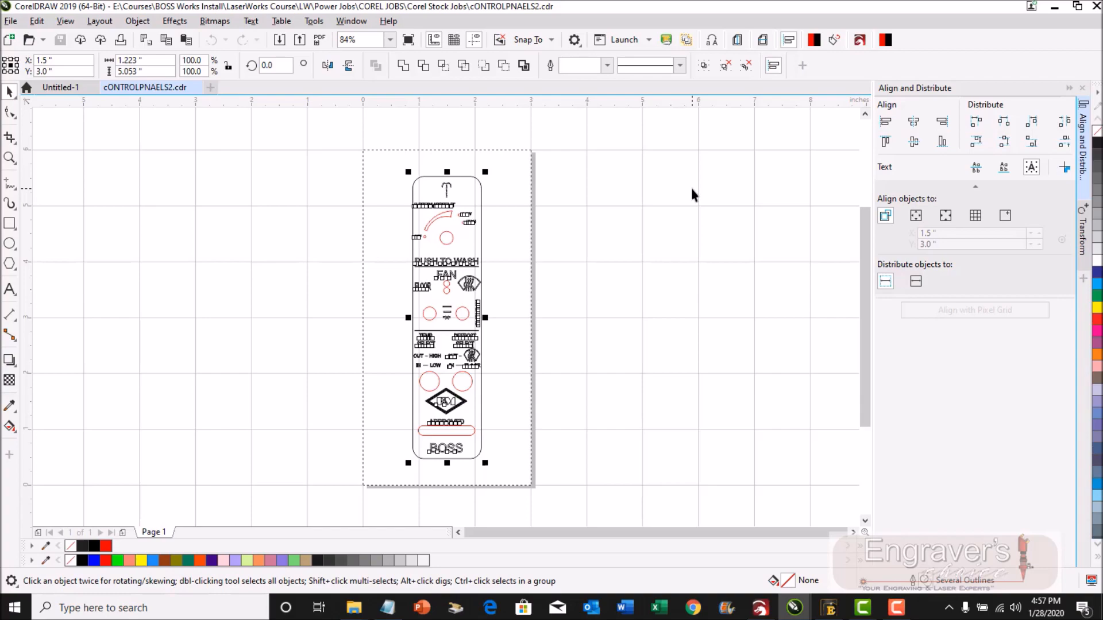
pyautogui.click(829, 608)
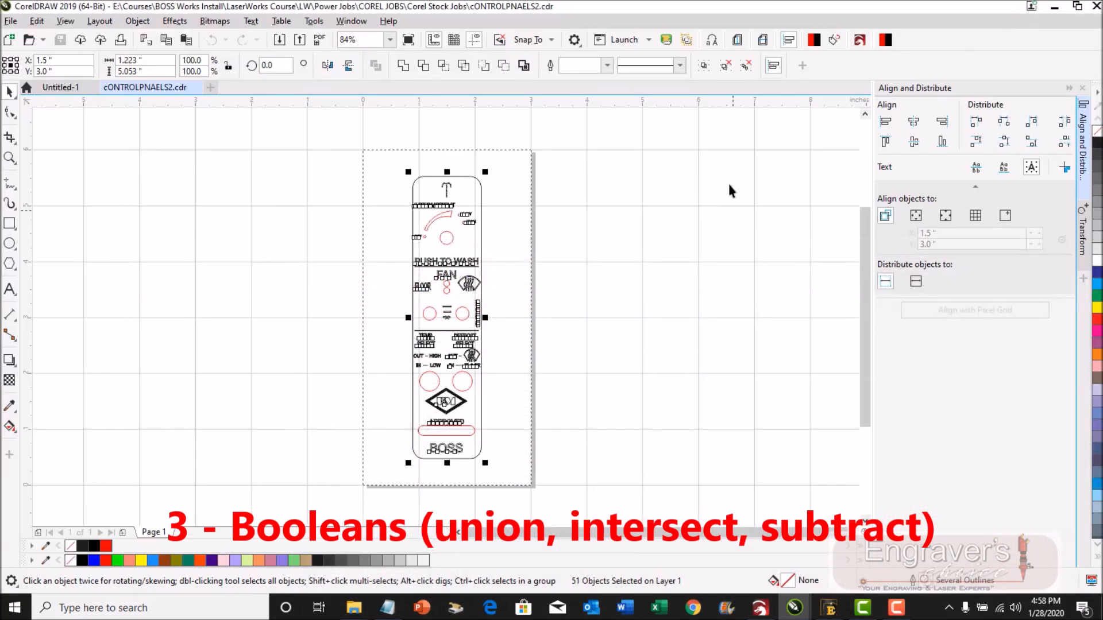
# - Switch back to LightBurn and open the Control panel project
pyautogui.click(763, 608)
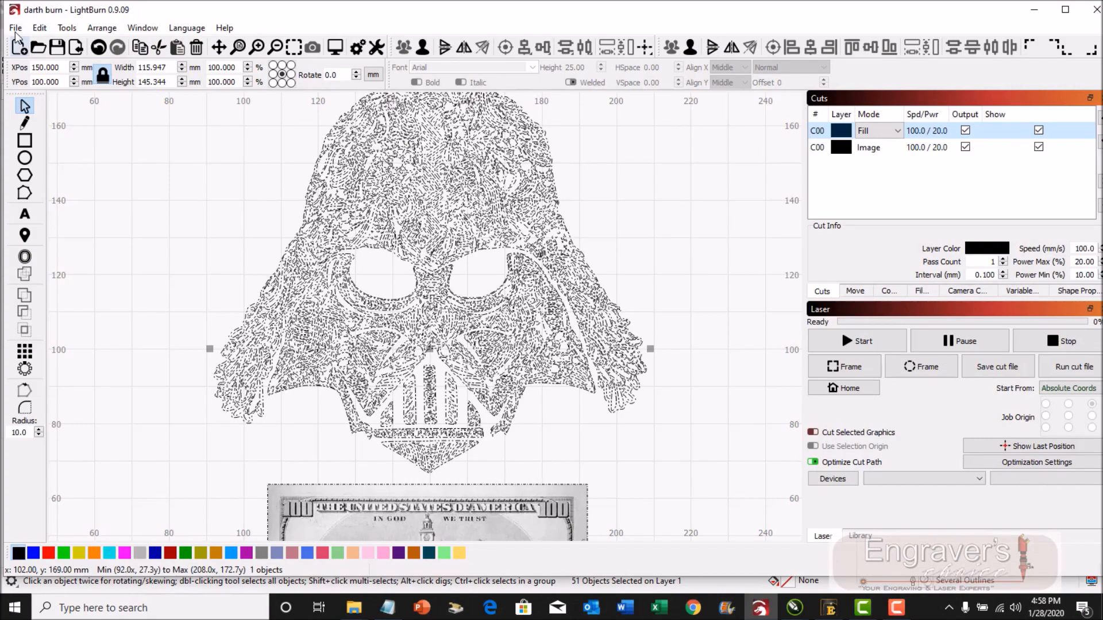
pyautogui.click(15, 28)
pyautogui.click(36, 81)
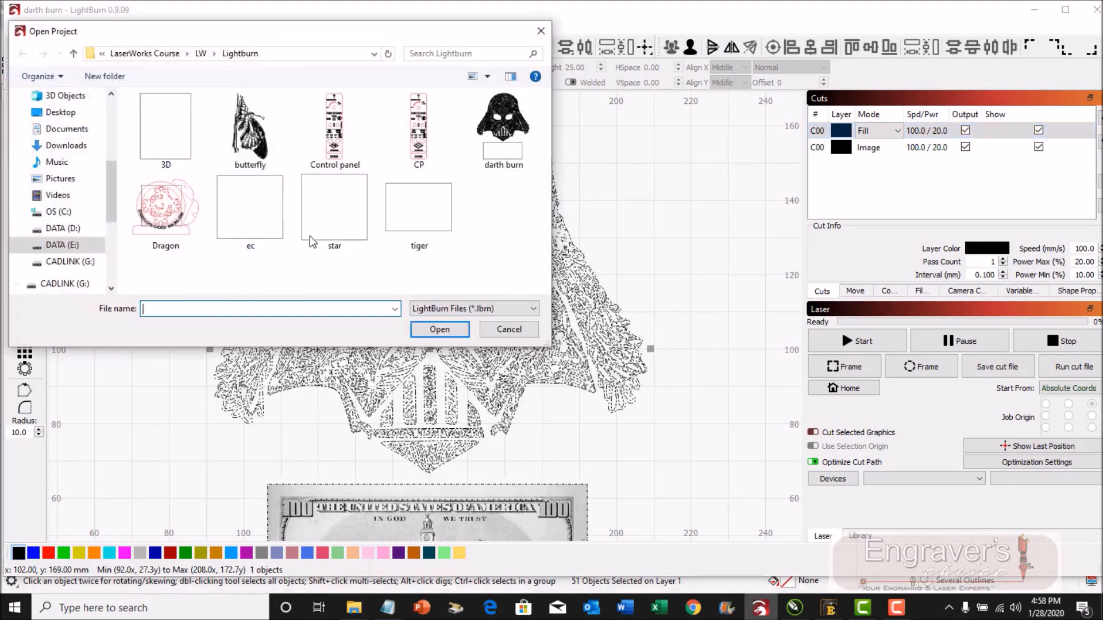
pyautogui.doubleClick(334, 132)
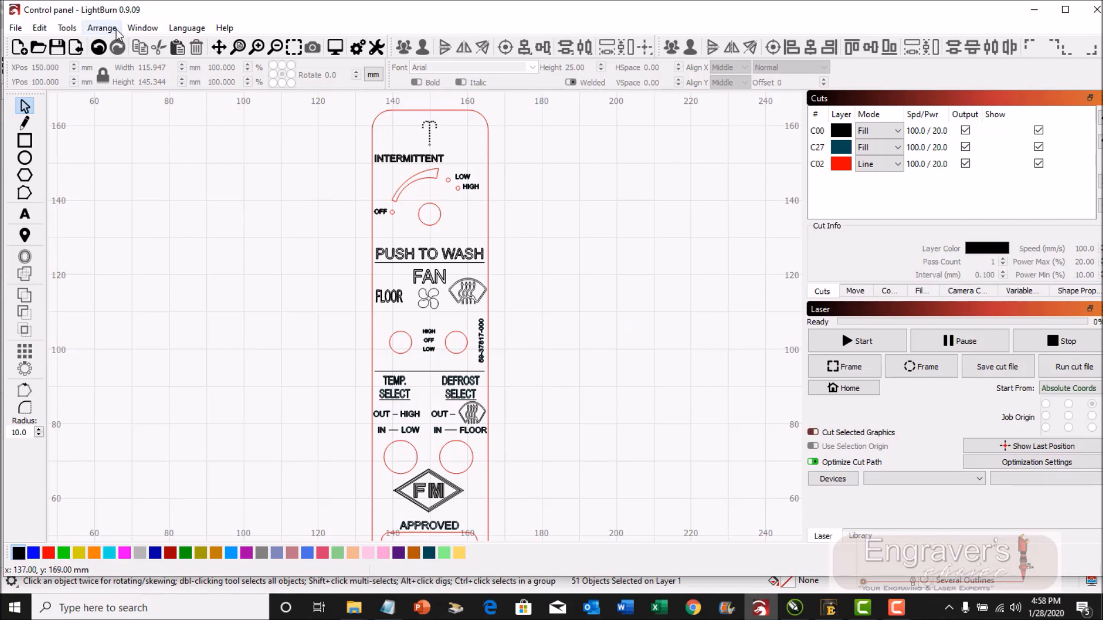
# - Set the view style to Filled / Smooth and inspect the cut settings of Fill layer C27
pyautogui.click(142, 28)
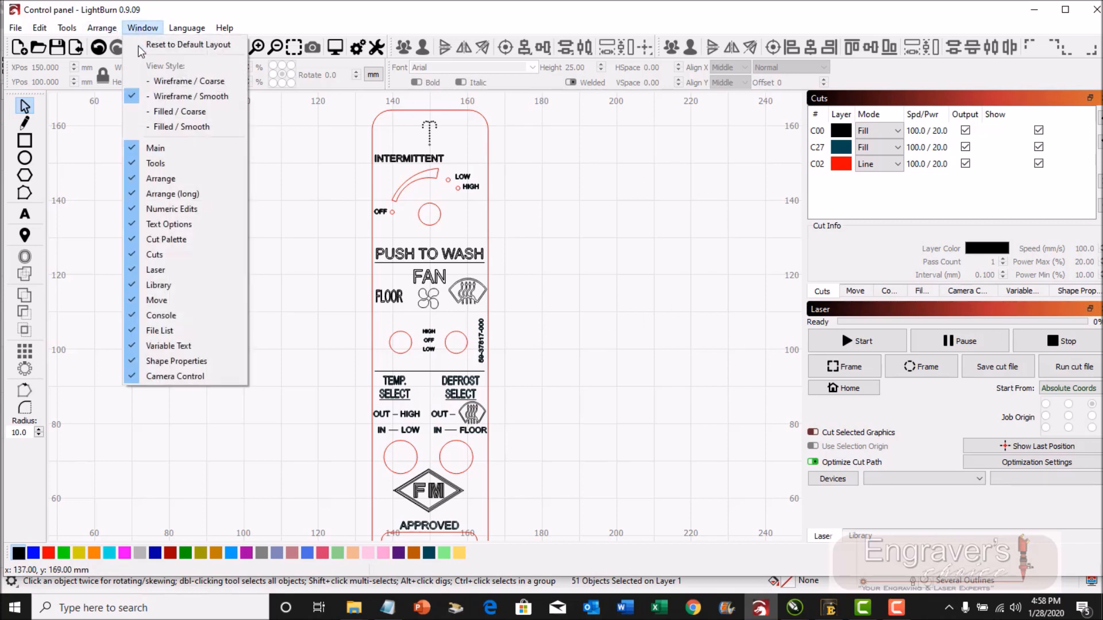
pyautogui.click(174, 126)
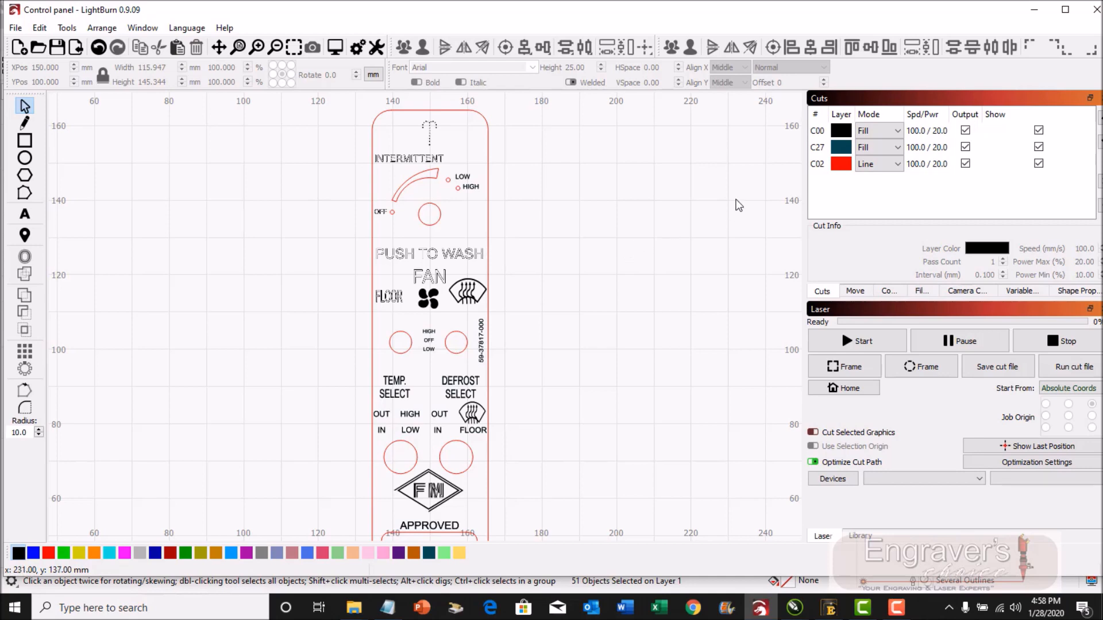
pyautogui.doubleClick(841, 148)
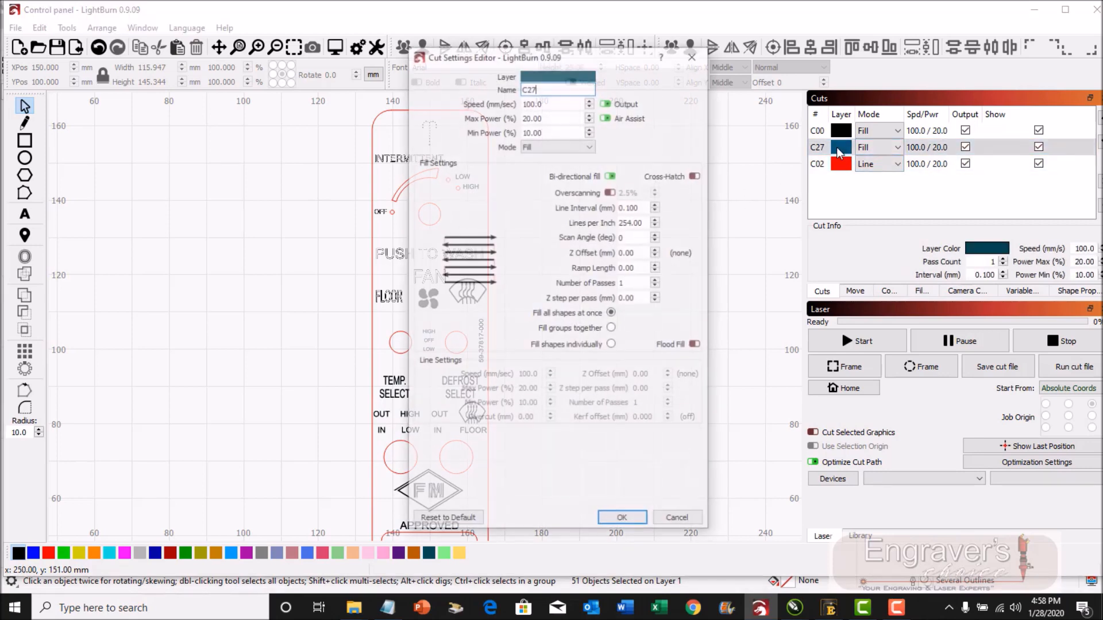
pyautogui.click(687, 521)
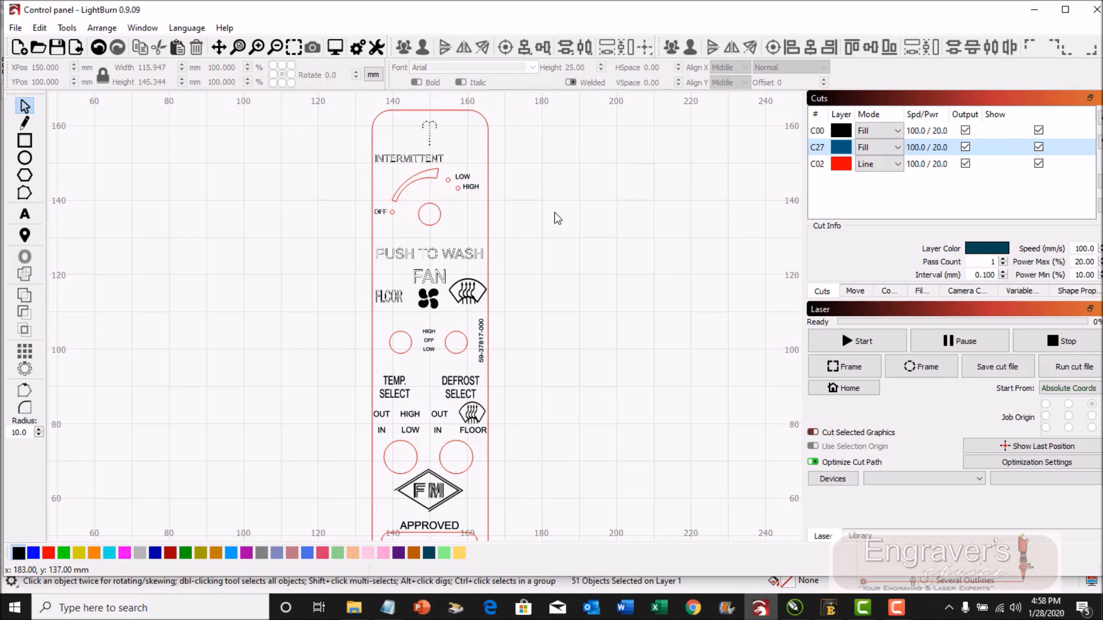
# - Open the Dragon project from the Lightburn folder
pyautogui.click(16, 27)
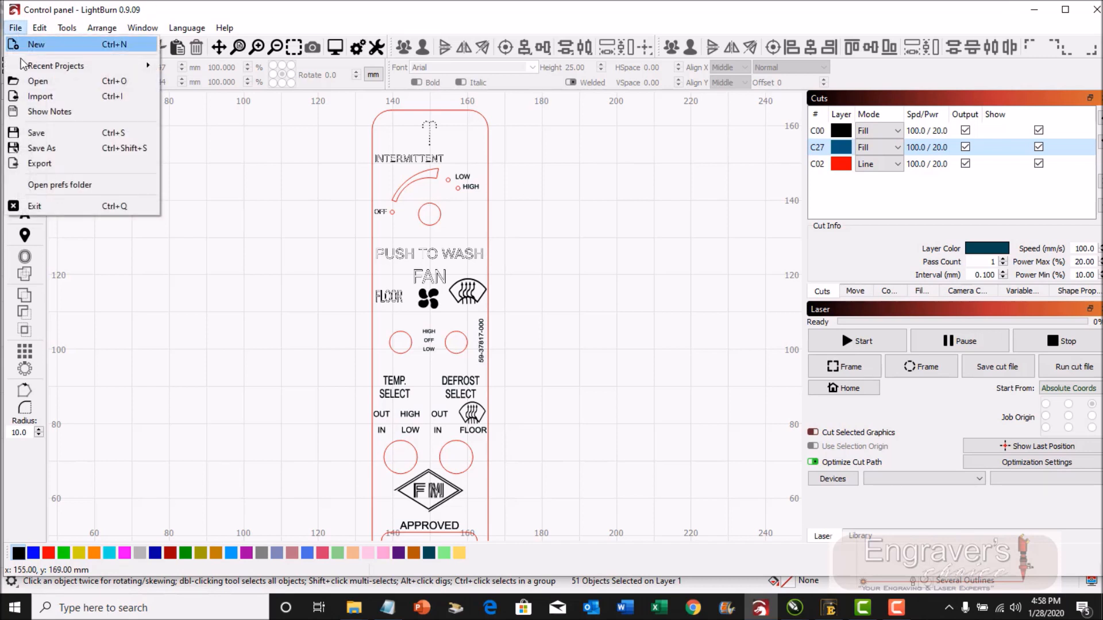
pyautogui.click(36, 87)
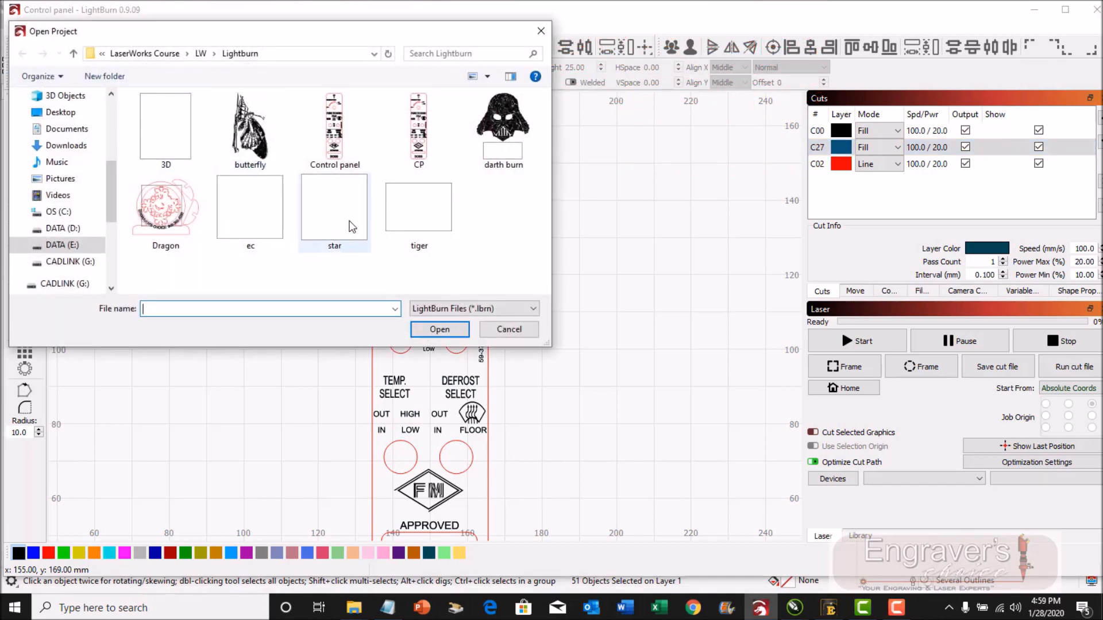
pyautogui.doubleClick(160, 204)
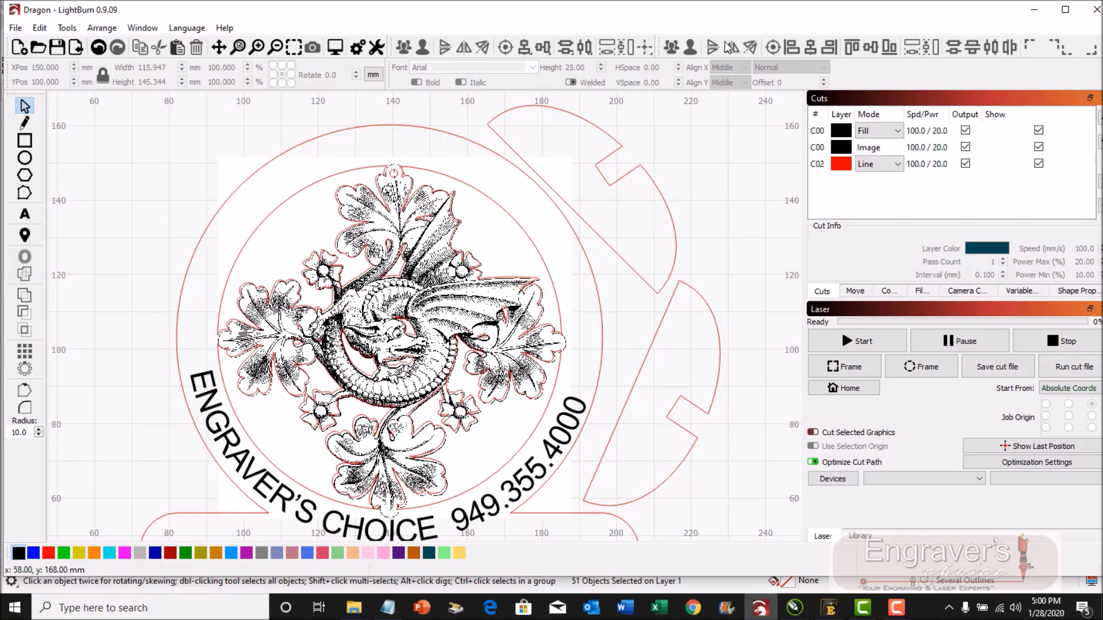
pyautogui.click(18, 28)
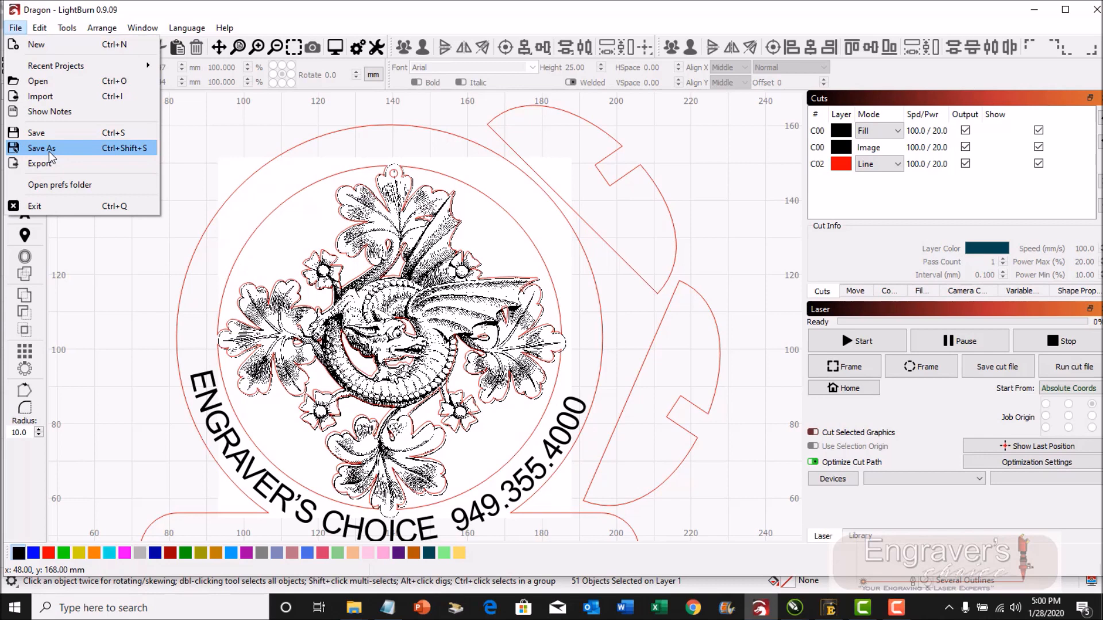
pyautogui.click(145, 319)
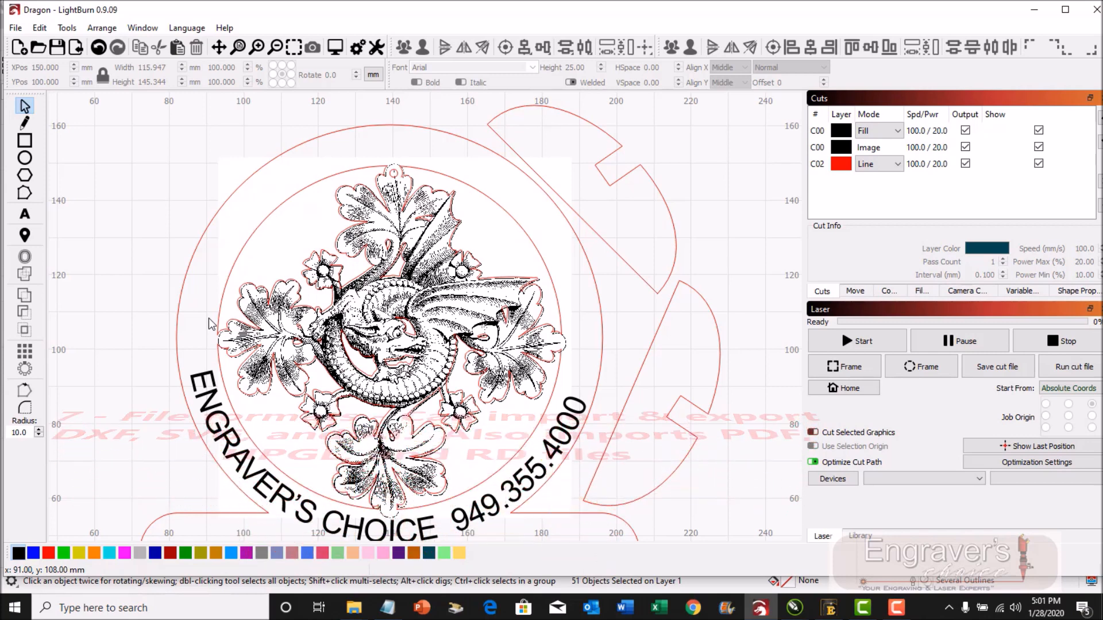
# - Open the ec project from the Lightburn folder
pyautogui.click(15, 28)
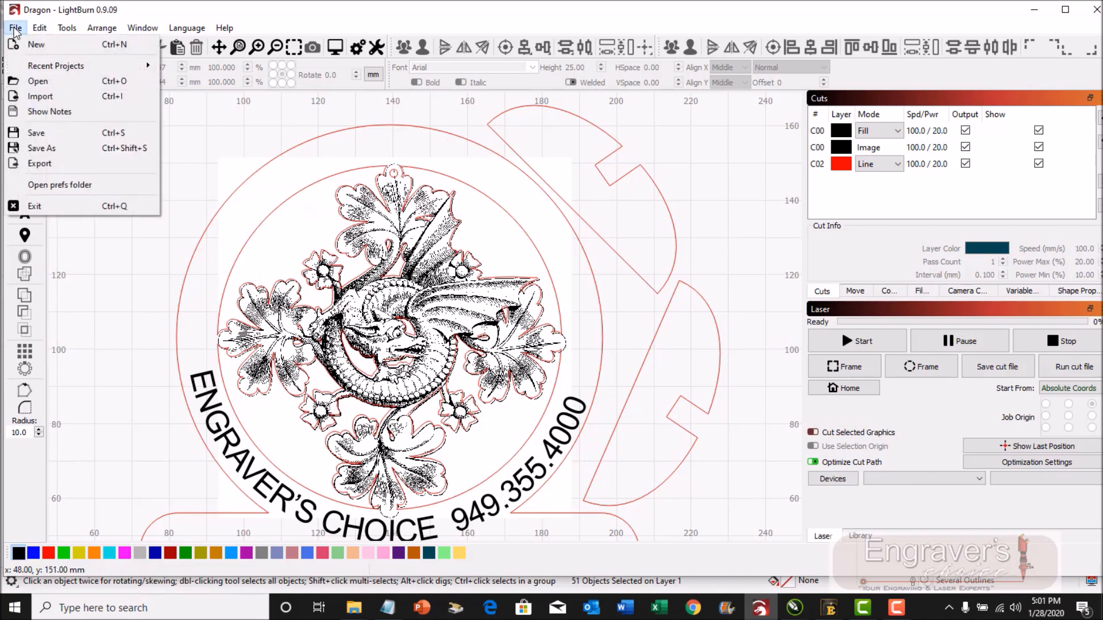
pyautogui.click(56, 80)
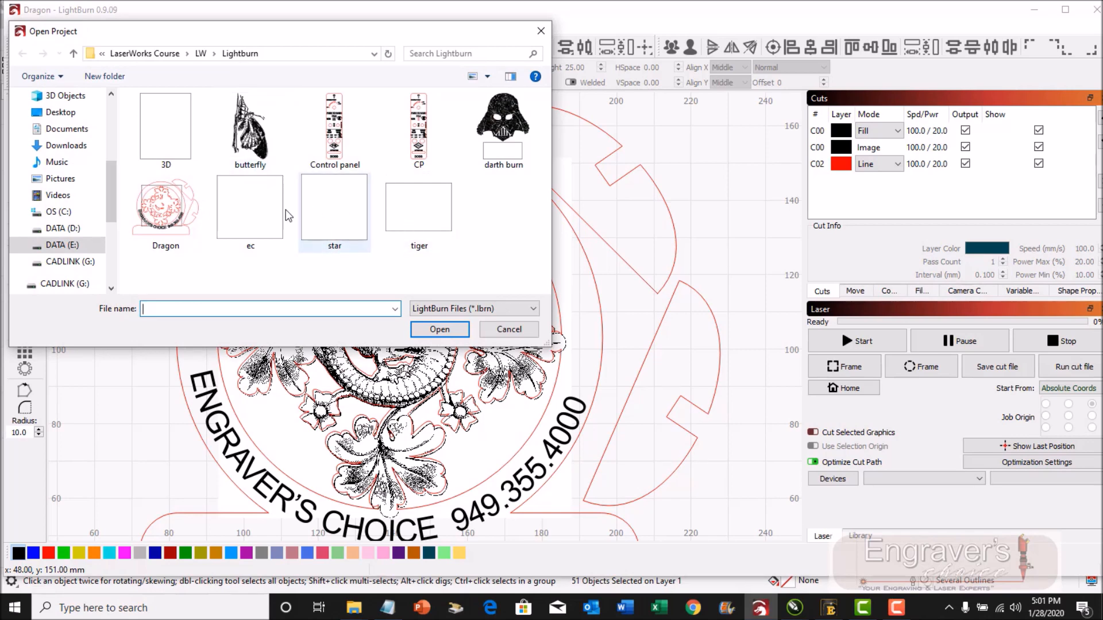
pyautogui.doubleClick(264, 210)
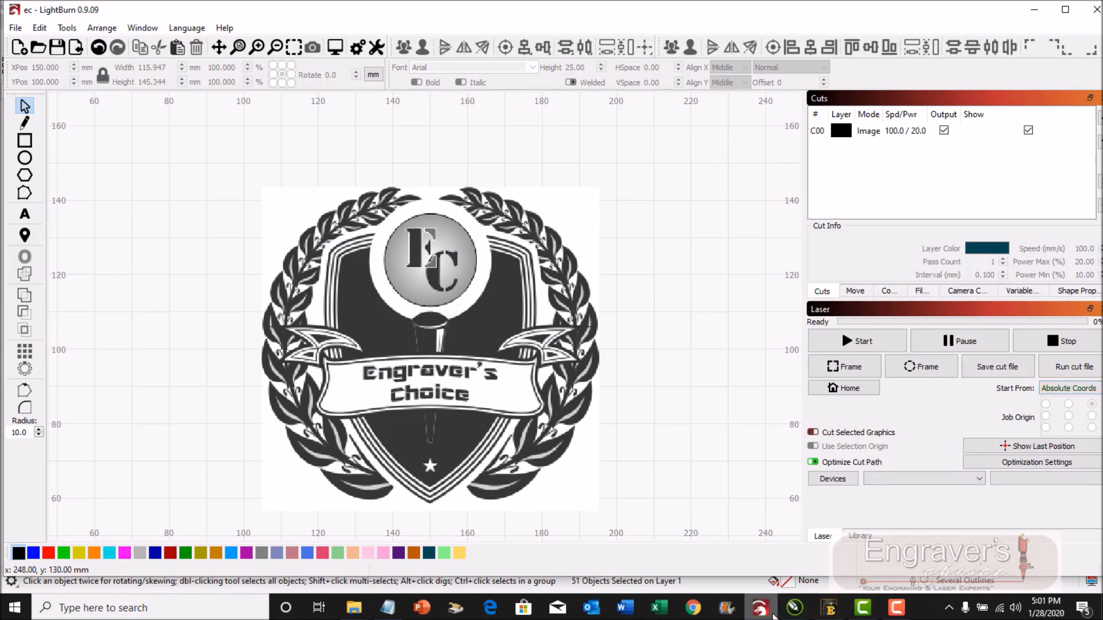
# - Switch to CorelDRAW's cONTROLPNAELS2.cdr drawing to view the LightBurn link, and return to LightBurn
pyautogui.moveTo(800, 611)
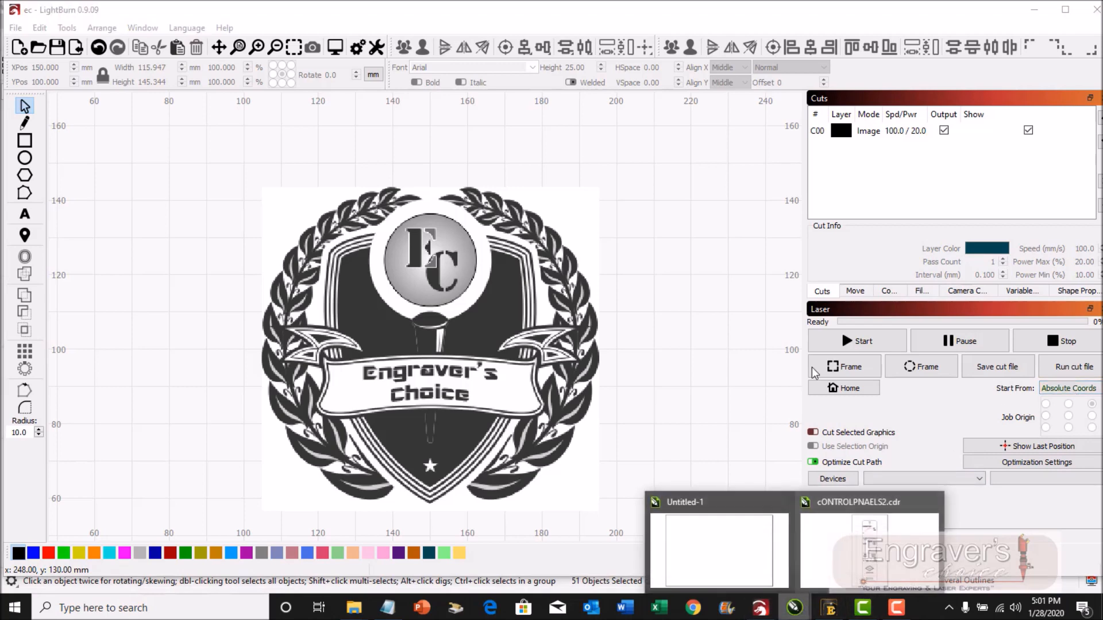
pyautogui.click(842, 535)
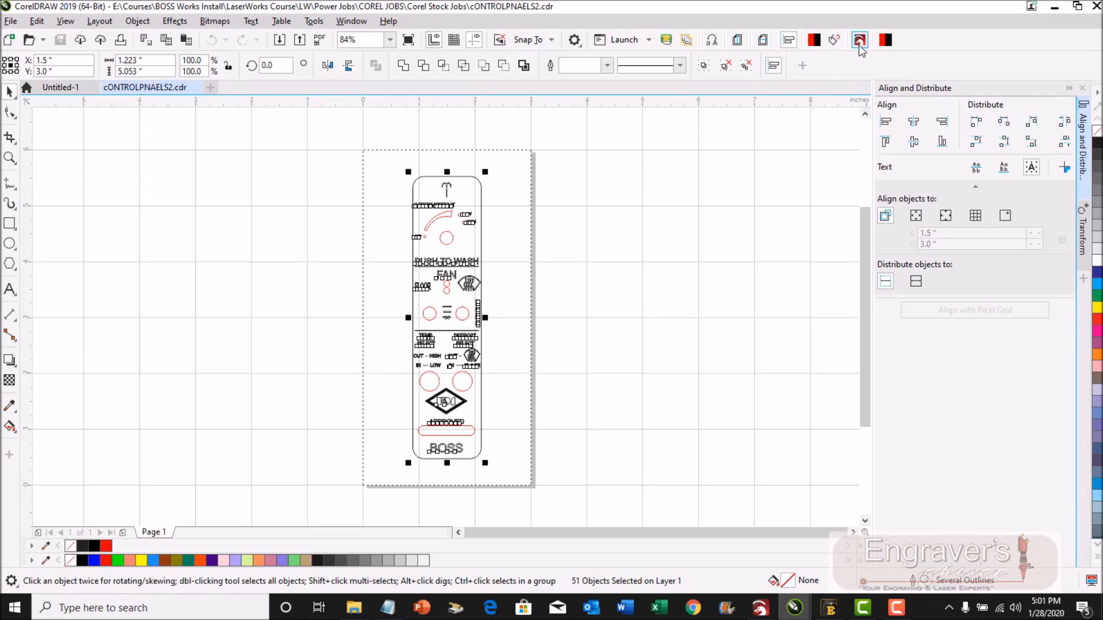
pyautogui.click(1056, 9)
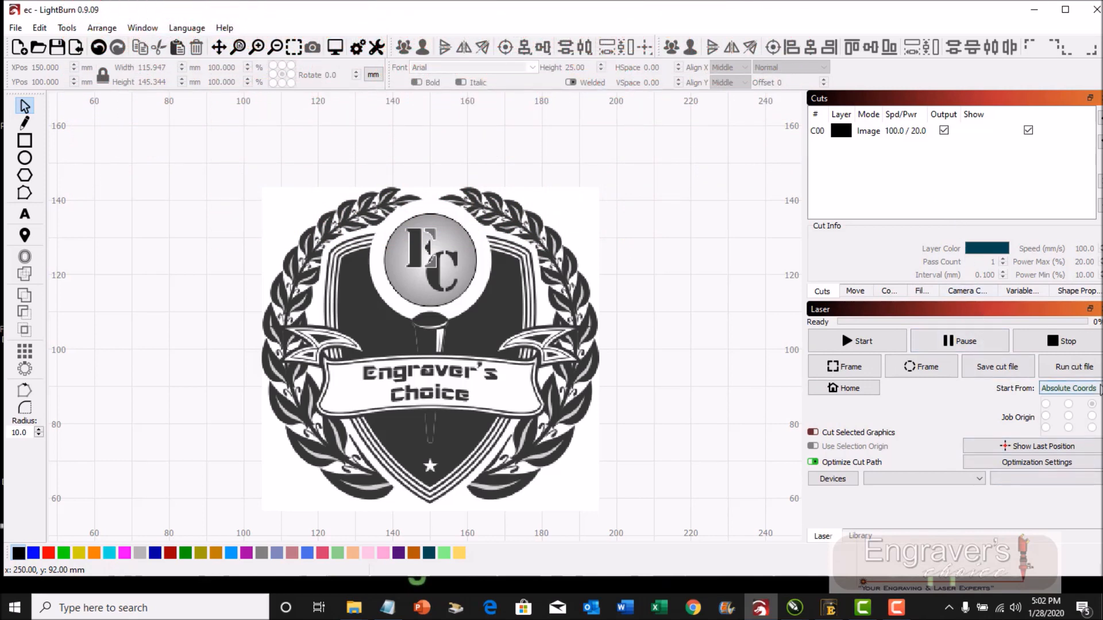
# - Examine the Start From options available for positioning the laser job
pyautogui.click(1072, 388)
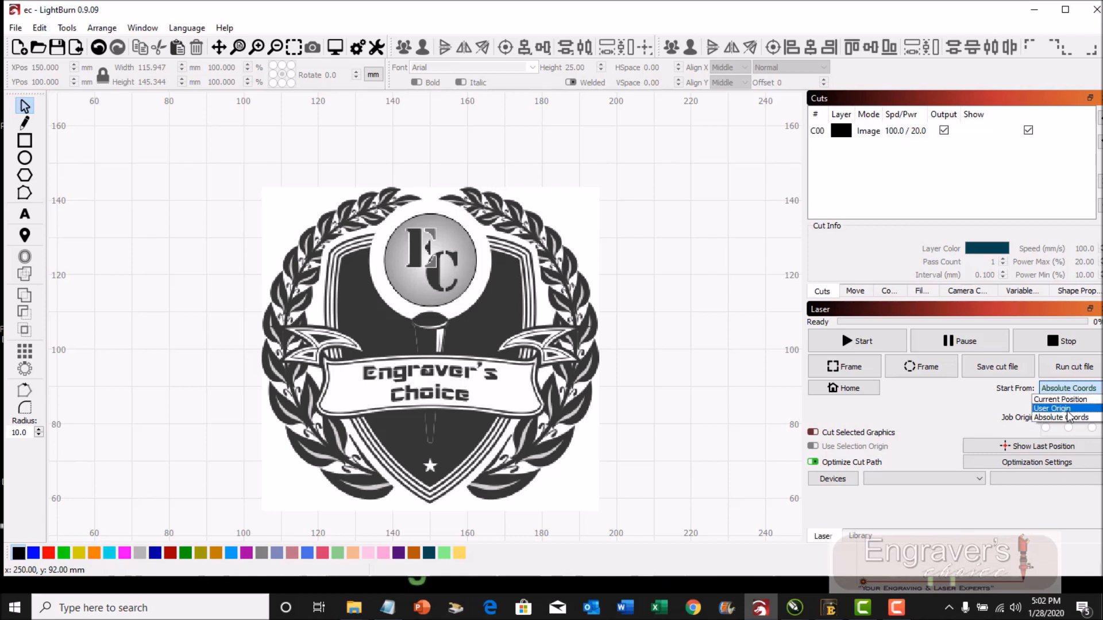
pyautogui.click(957, 400)
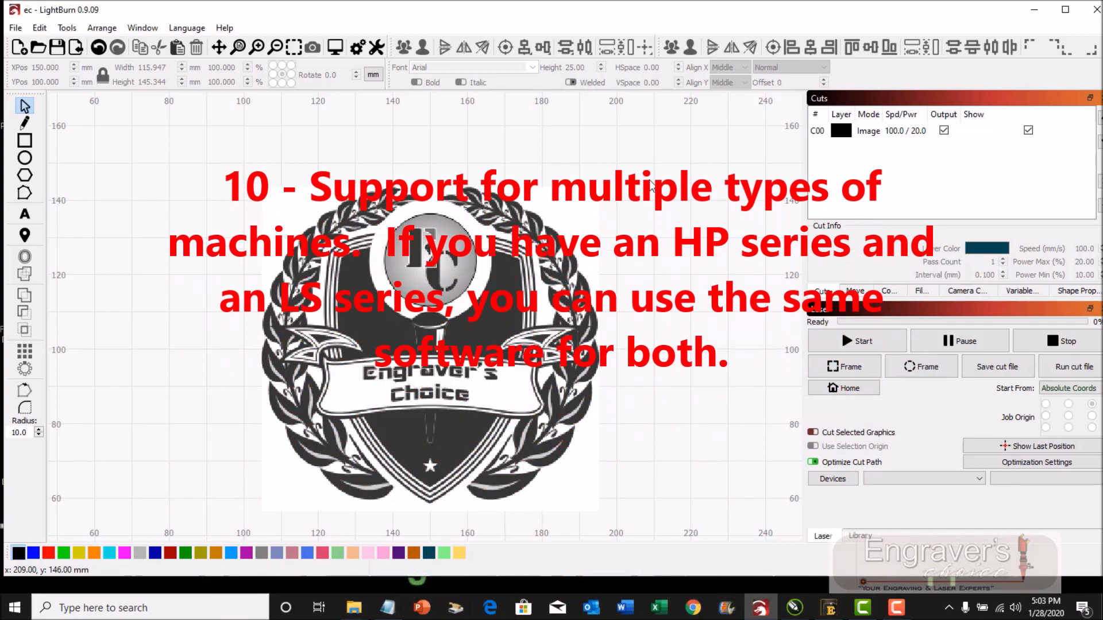
# - Open the tiger project from the Lightburn folder and inspect the image's dot pattern up close
pyautogui.click(15, 28)
pyautogui.click(54, 93)
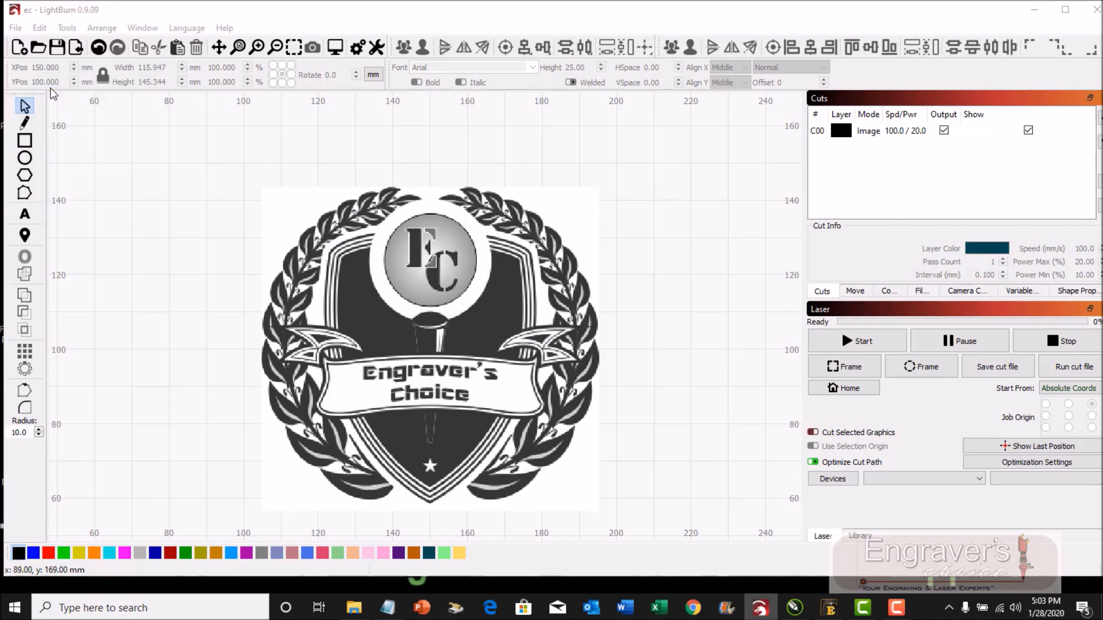
pyautogui.doubleClick(411, 216)
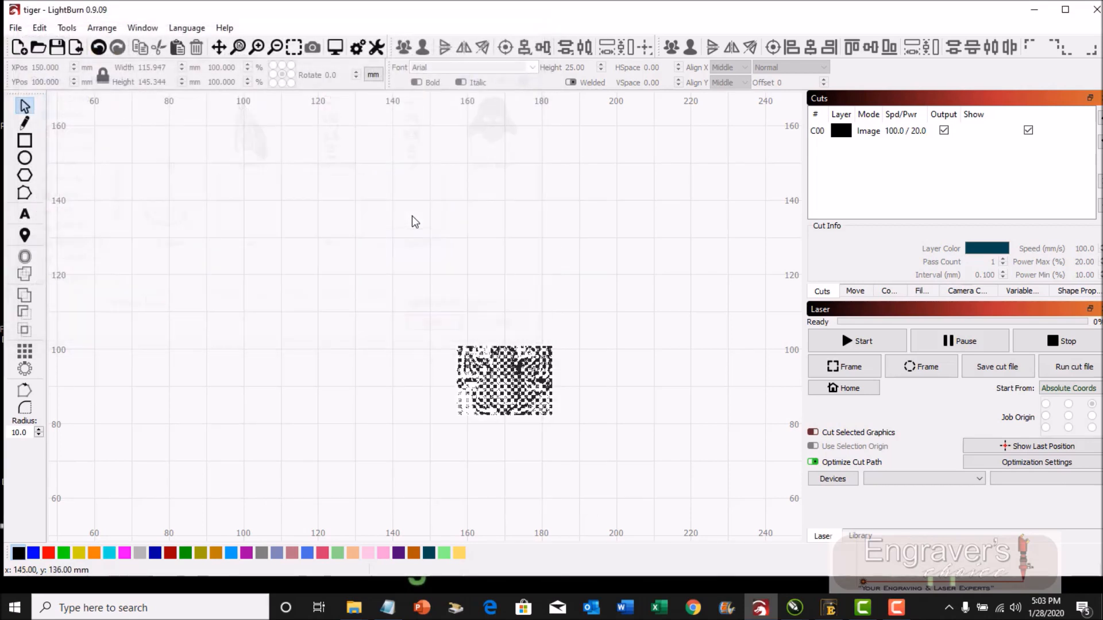
pyautogui.click(258, 55)
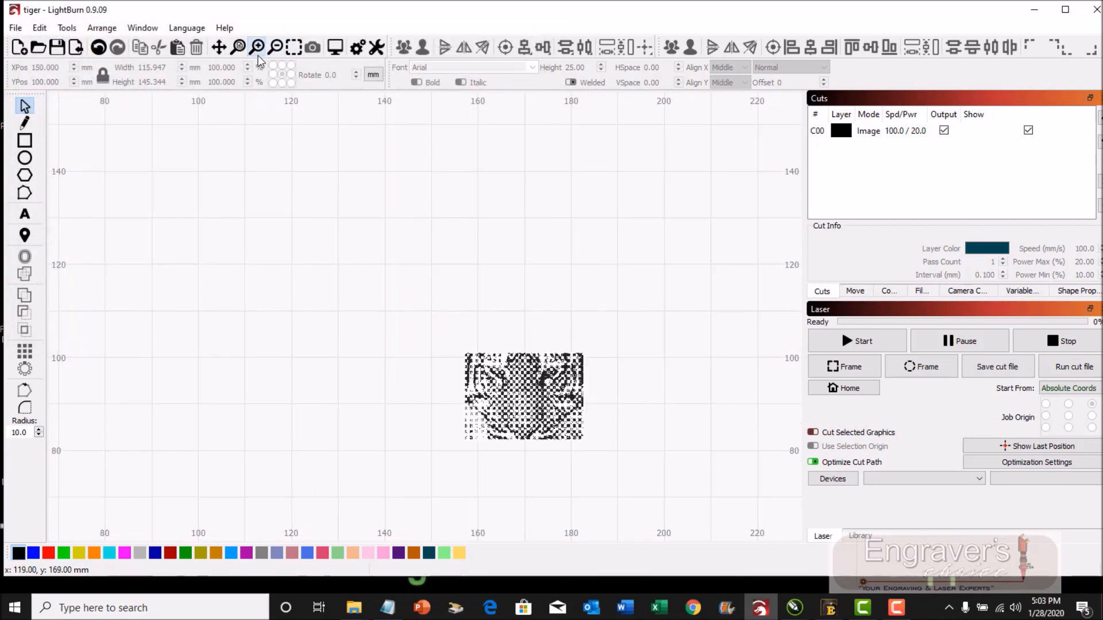
pyautogui.click(294, 47)
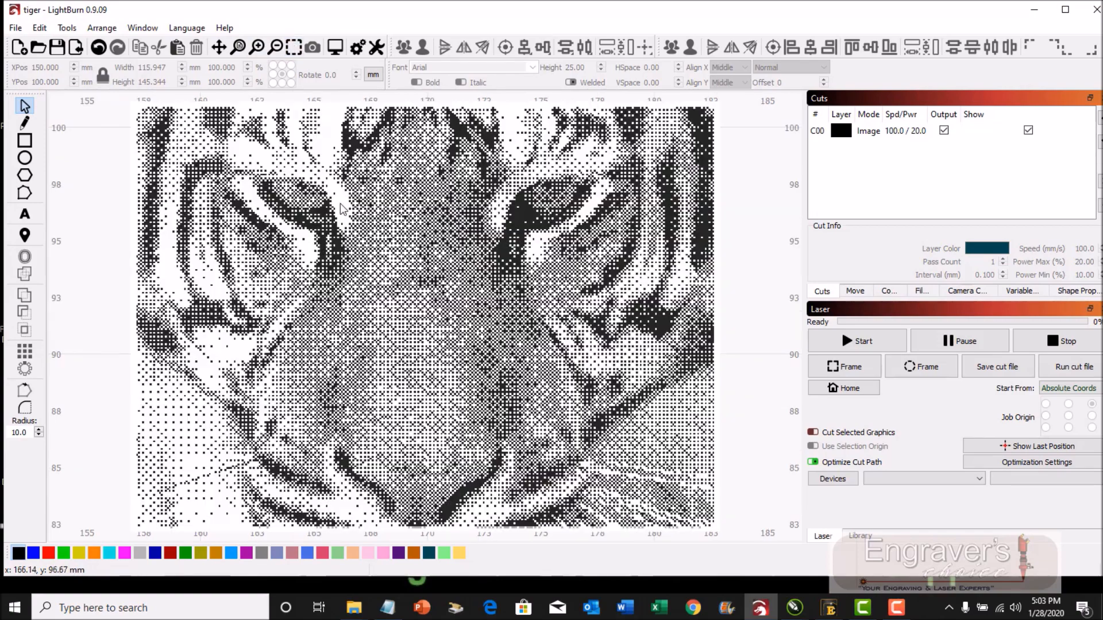
pyautogui.click(257, 47)
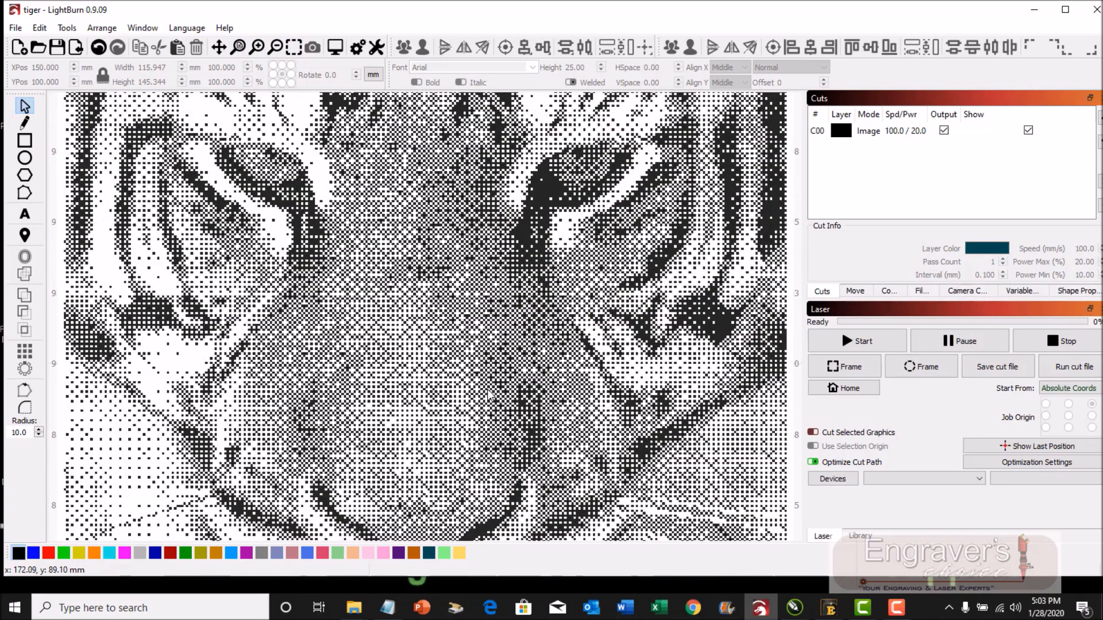
pyautogui.scroll(3, 487, 396)
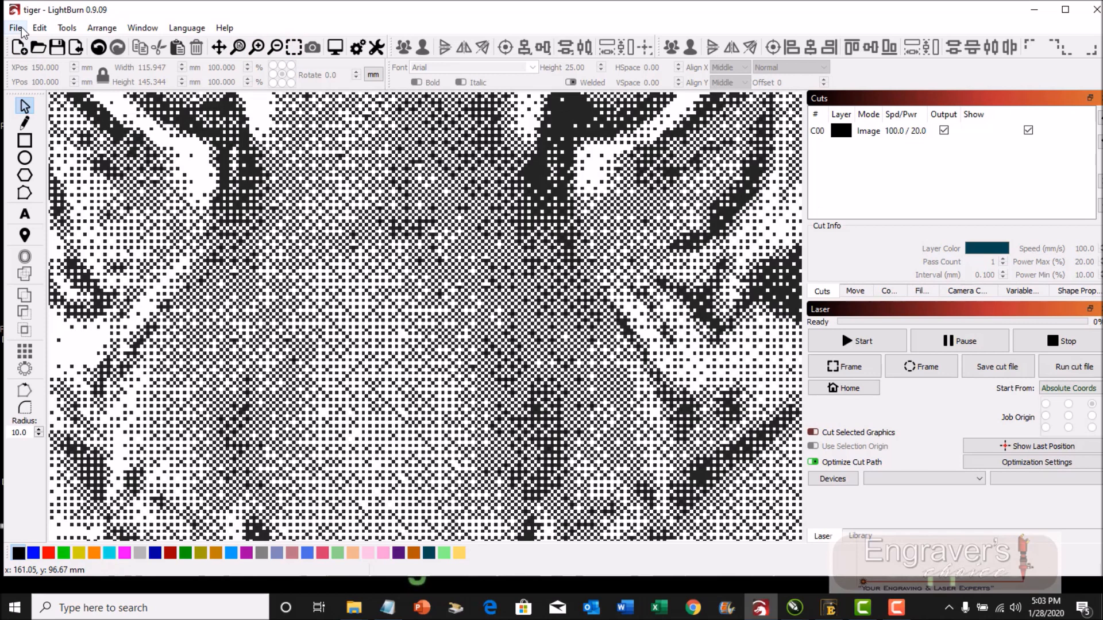
# - Open the star project from the Lightburn folder and show the whole design
pyautogui.click(17, 27)
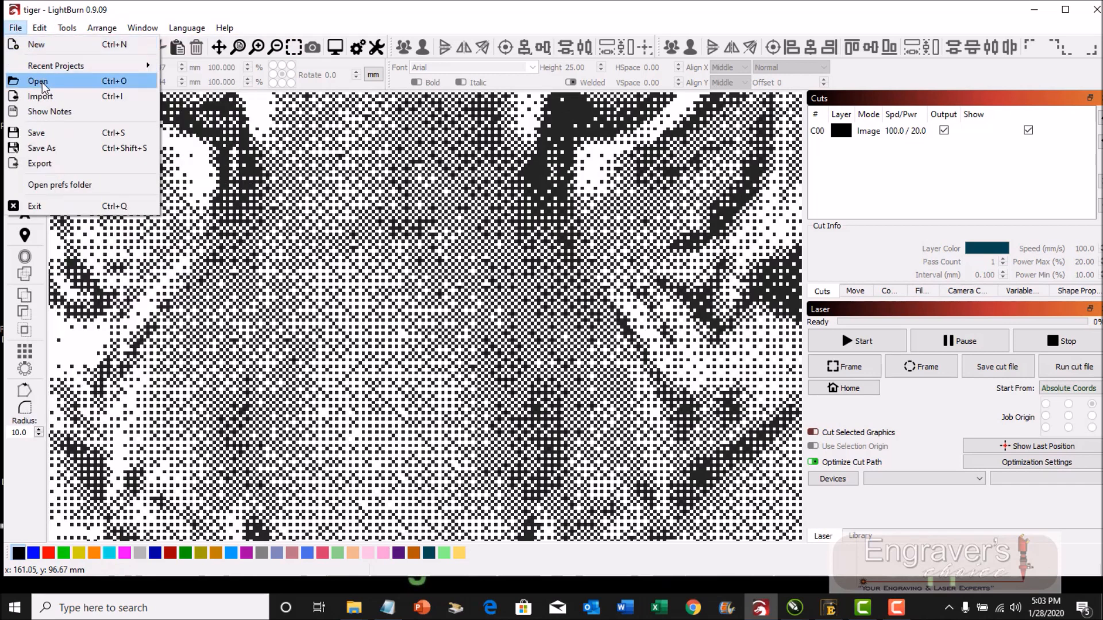
pyautogui.click(42, 81)
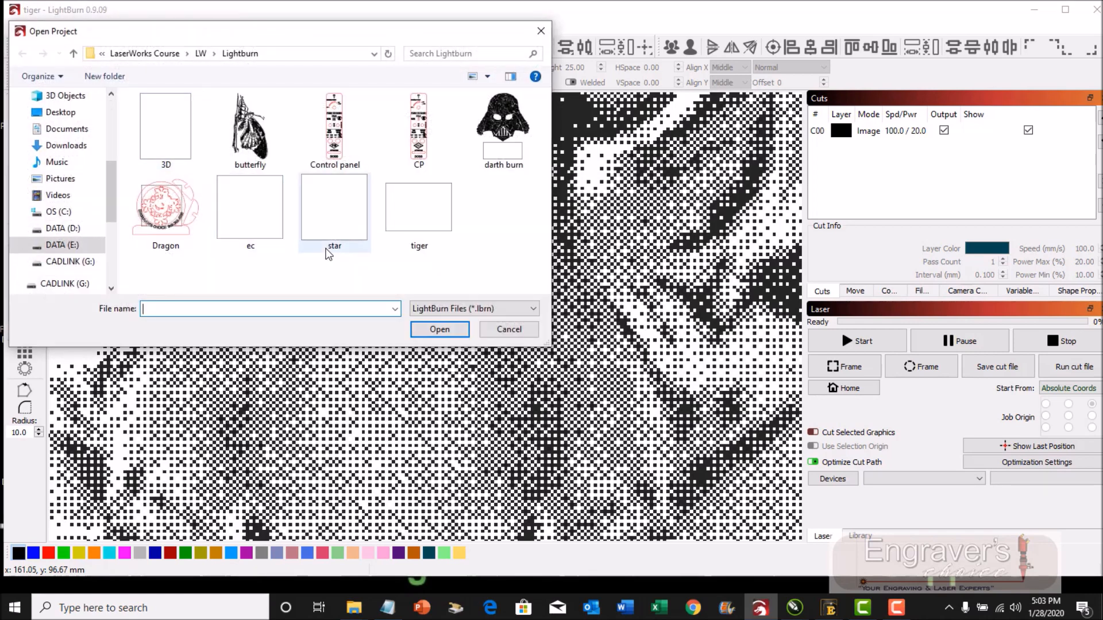
pyautogui.doubleClick(342, 221)
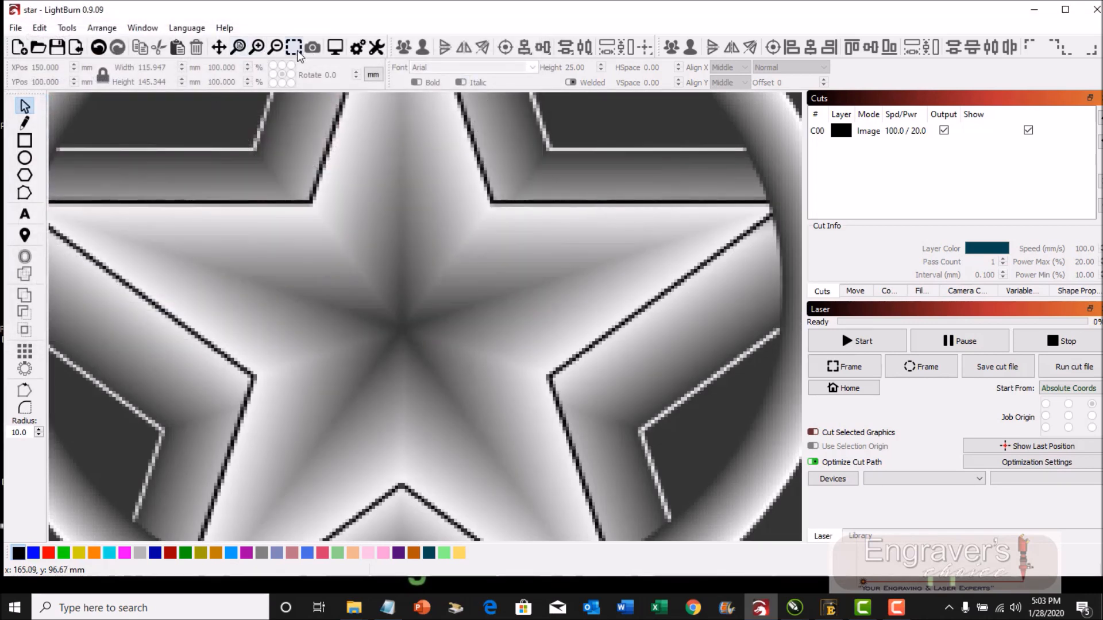
pyautogui.click(294, 49)
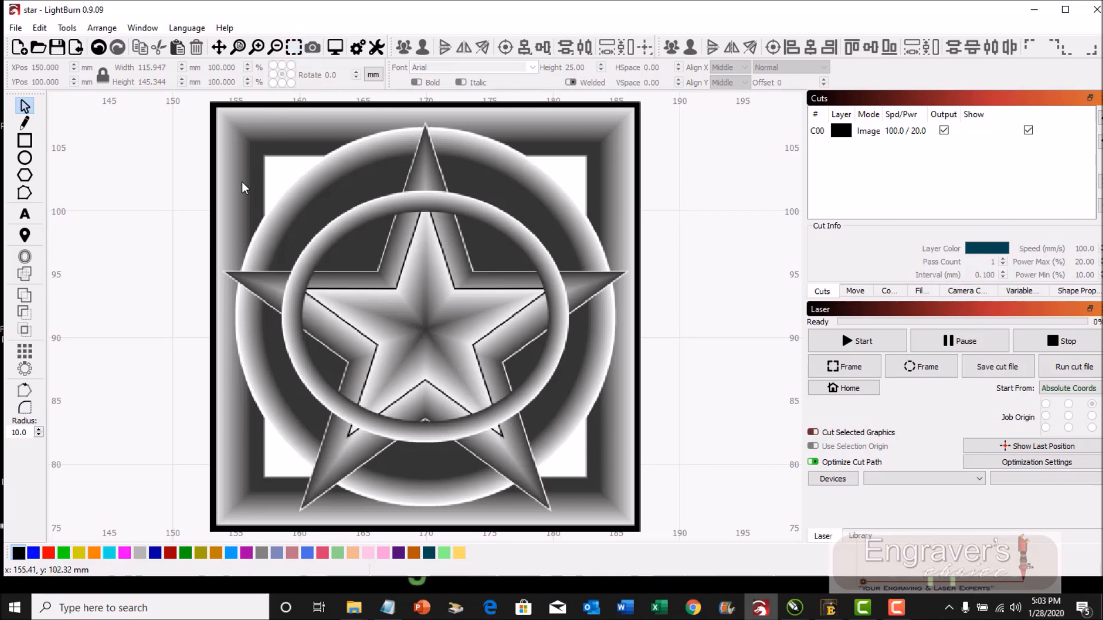
# - Open the 3D project from the Lightburn folder and show the whole rose card design
pyautogui.click(16, 27)
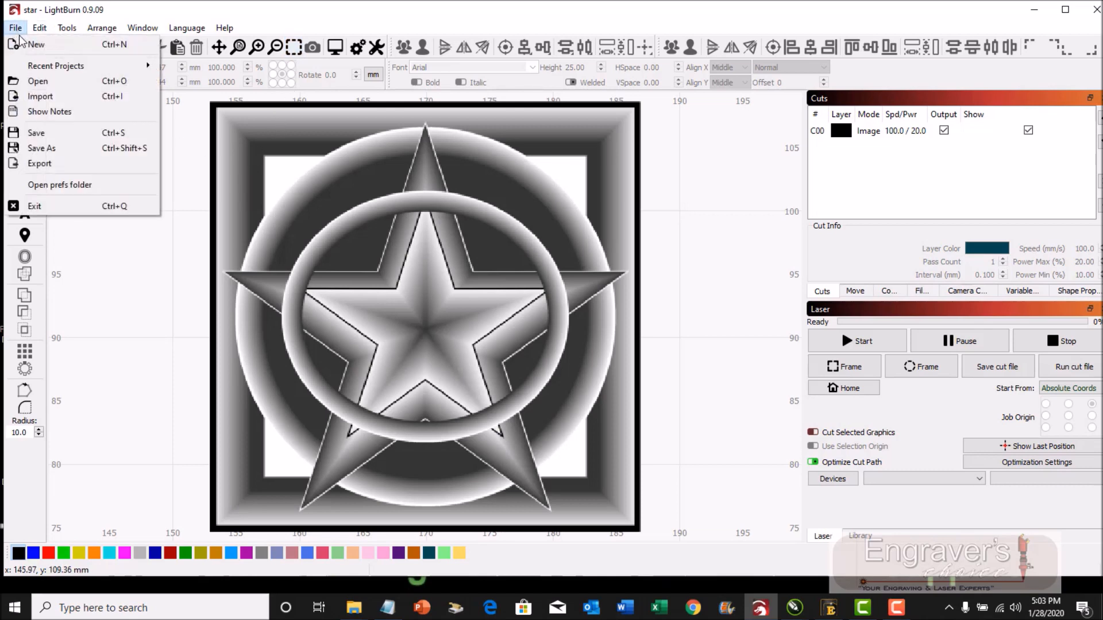
pyautogui.click(53, 84)
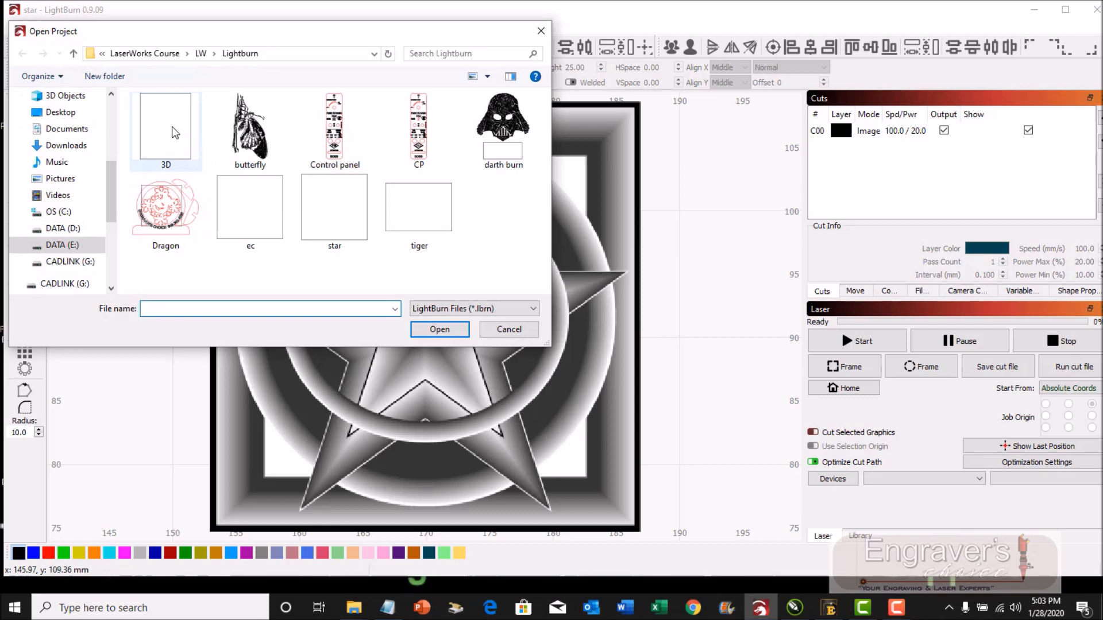
pyautogui.doubleClick(171, 126)
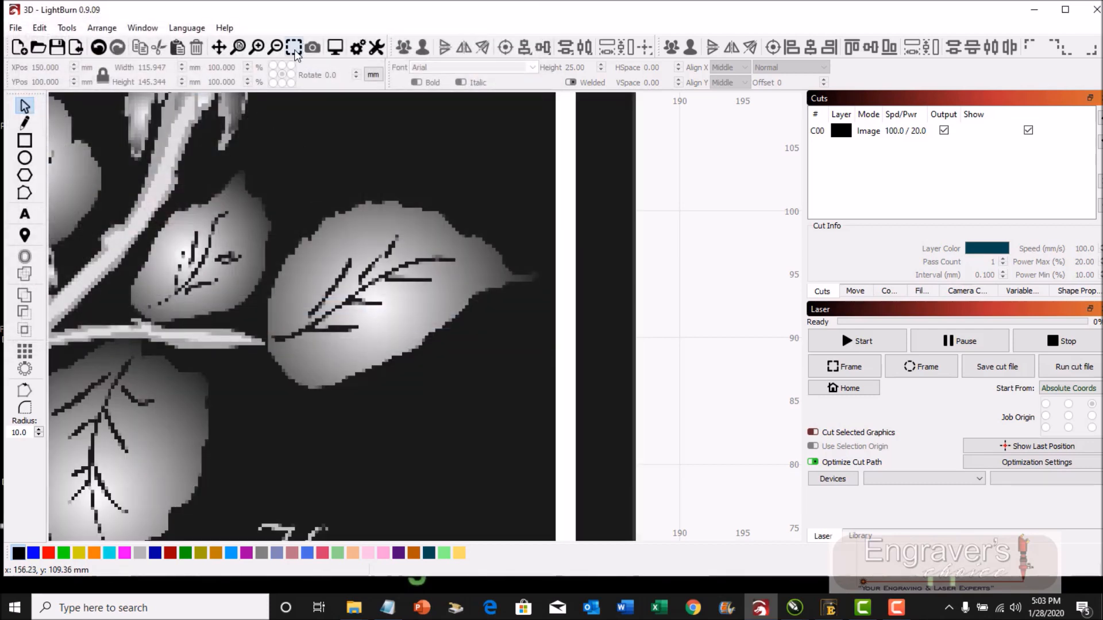
pyautogui.click(295, 48)
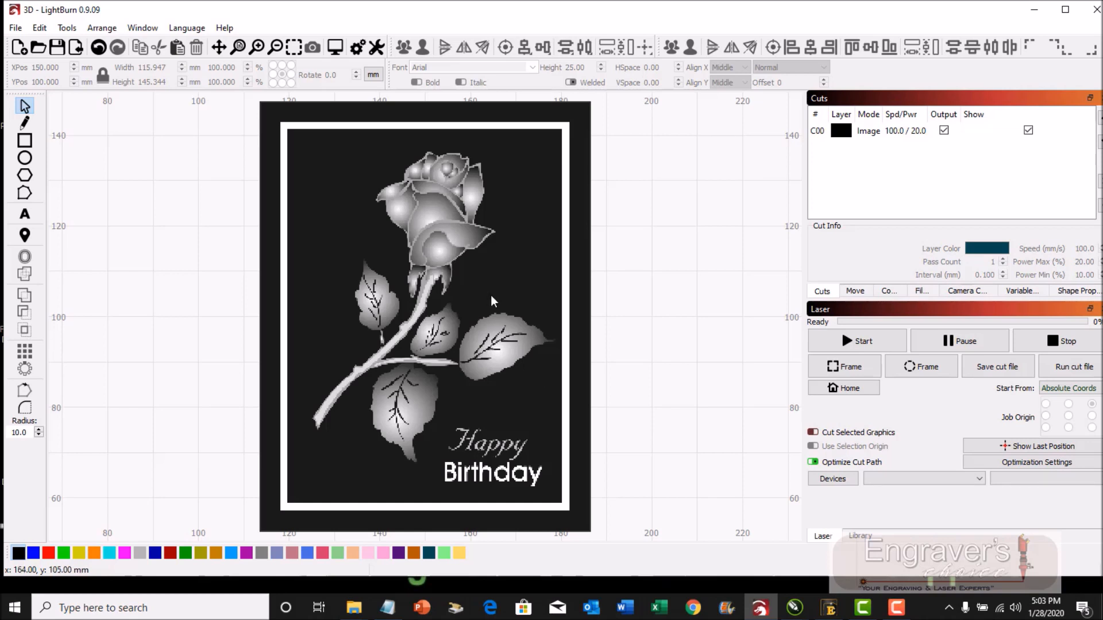
pyautogui.click(897, 608)
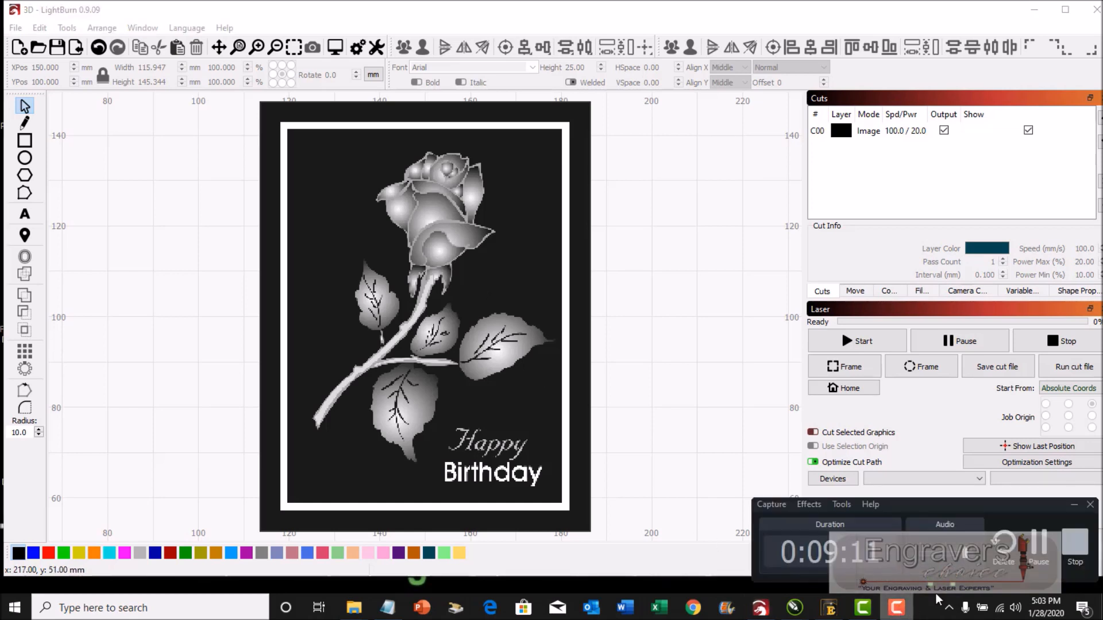